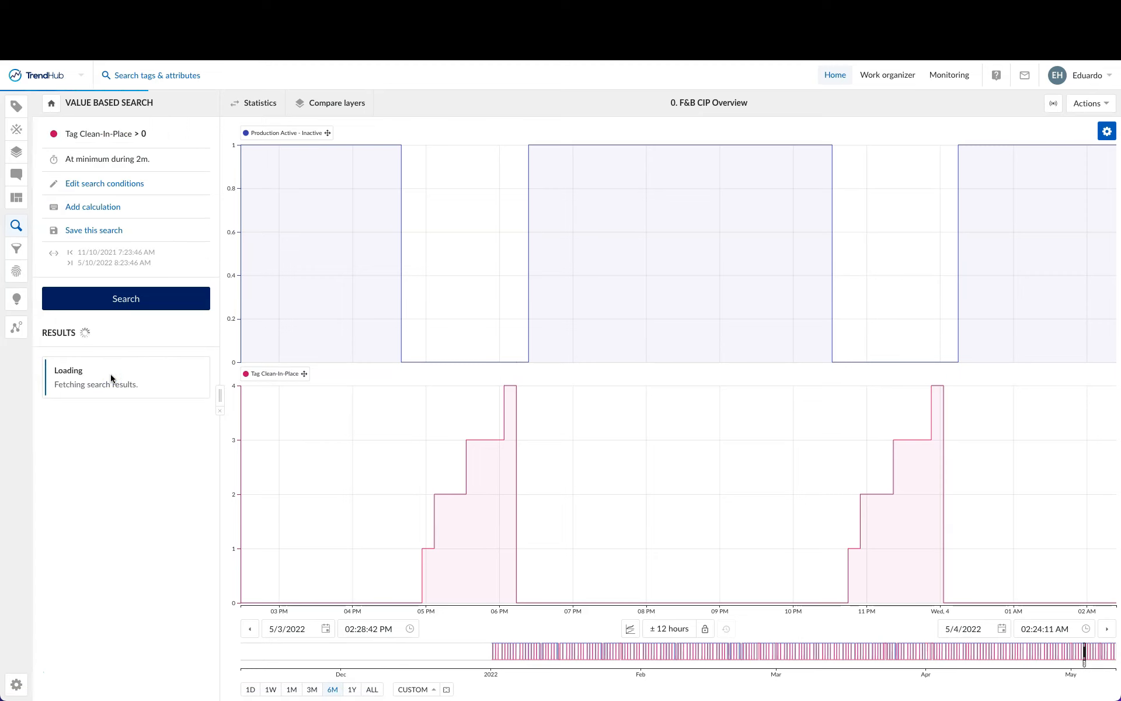
Sort the 484 CIP results by duration and expand a duration group
{"action": "left_click", "coordinate": [198, 335]}
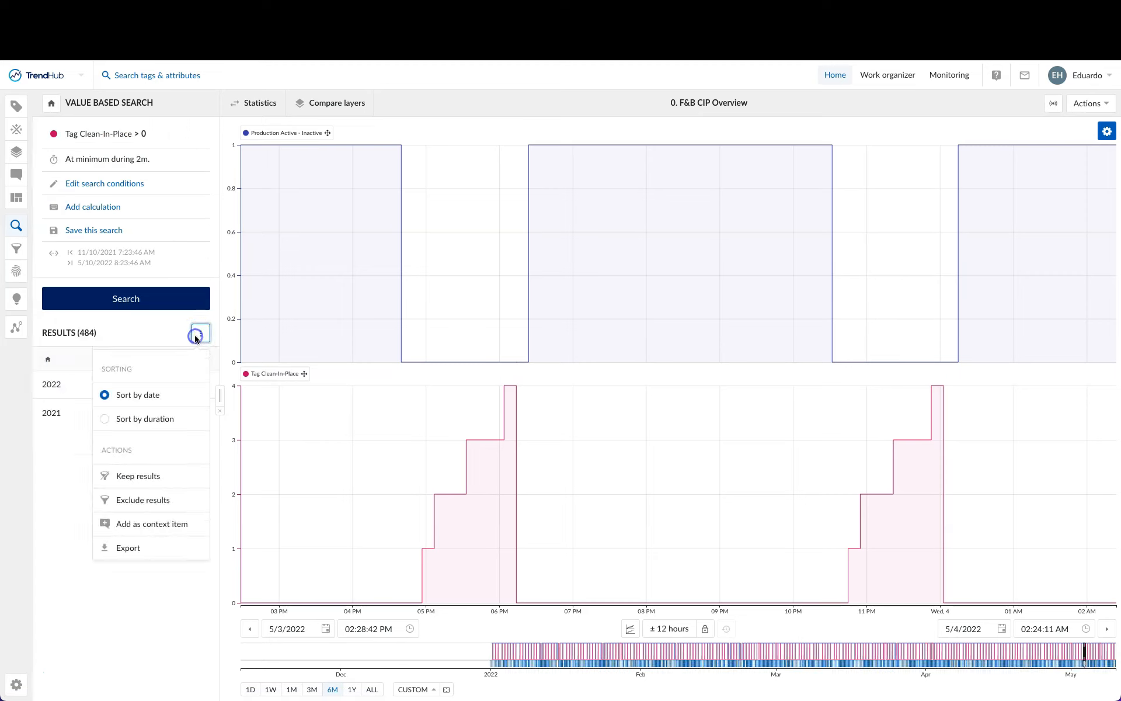
{"action": "left_click", "coordinate": [130, 418]}
{"action": "left_click", "coordinate": [146, 392]}
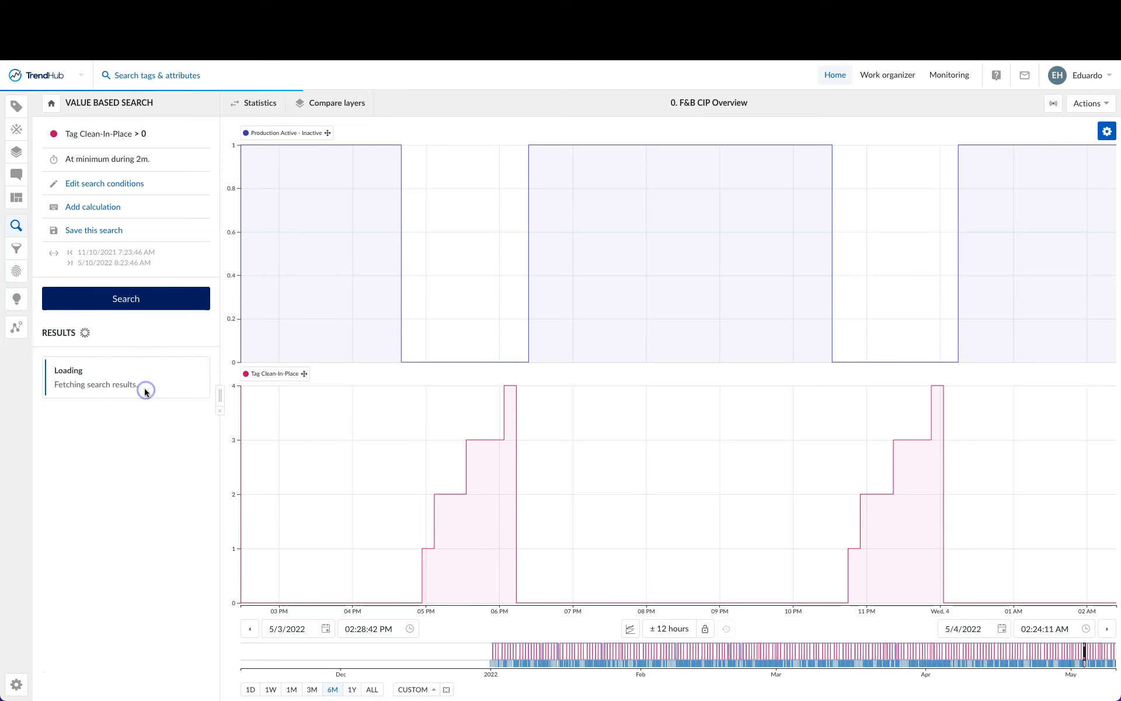
{"action": "scroll", "coordinate": [146, 392], "scroll_direction": "down", "scroll_amount": 2}
{"action": "scroll", "coordinate": [145, 390], "scroll_direction": "down", "scroll_amount": 3}
{"action": "scroll", "coordinate": [49, 485], "scroll_direction": "down", "scroll_amount": 2}
{"action": "scroll", "coordinate": [50, 488], "scroll_direction": "down", "scroll_amount": 3}
{"action": "scroll", "coordinate": [52, 656], "scroll_direction": "down", "scroll_amount": 3}
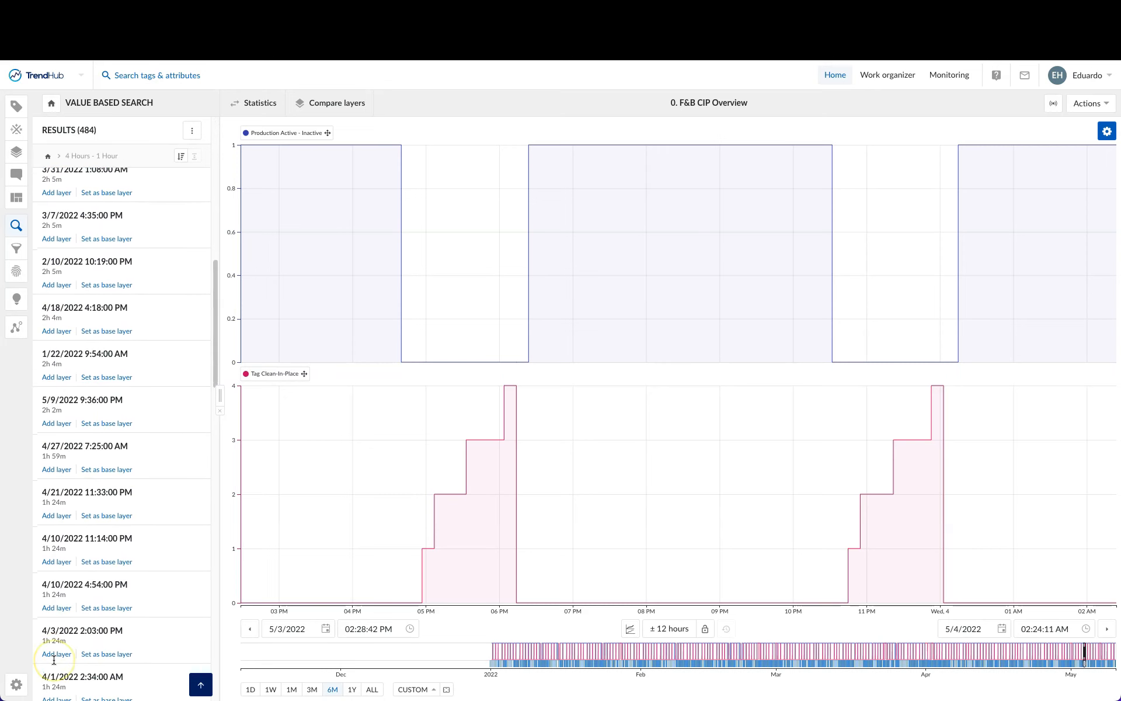
Make the 4/21/2022 11:33 PM event the base layer and overlay seven other long events
{"action": "left_click", "coordinate": [99, 516]}
{"action": "left_click", "coordinate": [59, 561]}
{"action": "left_click", "coordinate": [58, 607]}
{"action": "left_click", "coordinate": [58, 654]}
{"action": "left_click", "coordinate": [252, 628]}
{"action": "left_click", "coordinate": [1106, 628]}
{"action": "left_click", "coordinate": [56, 470]}
{"action": "left_click", "coordinate": [56, 425]}
{"action": "left_click", "coordinate": [56, 377]}
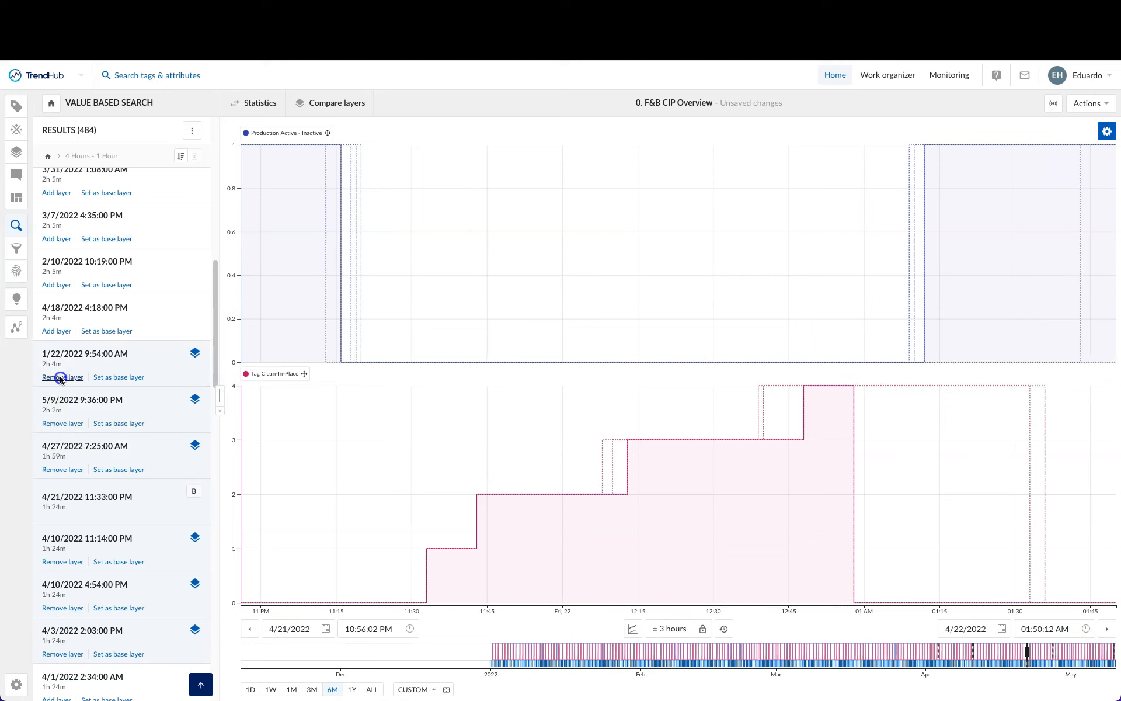
{"action": "left_click", "coordinate": [59, 331]}
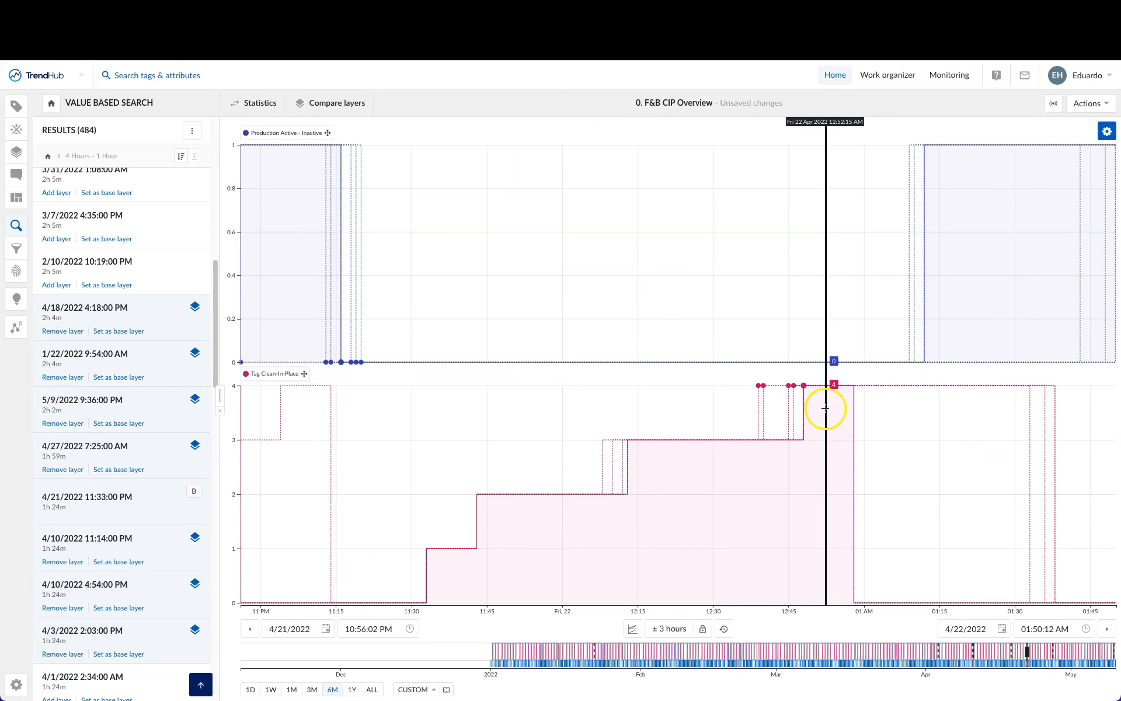
{"action": "scroll", "coordinate": [125, 225], "scroll_direction": "up", "scroll_amount": 10}
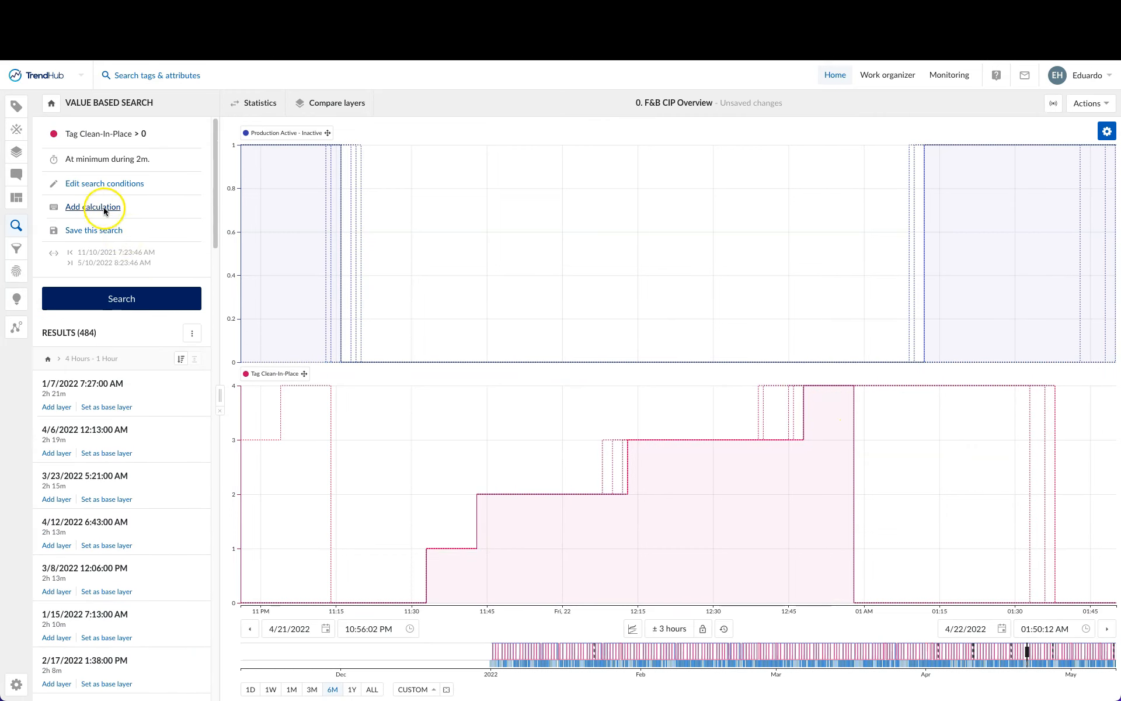
Raise the search's minimum duration to 1h30m and rerun it, giving 16 results
{"action": "left_click", "coordinate": [93, 183]}
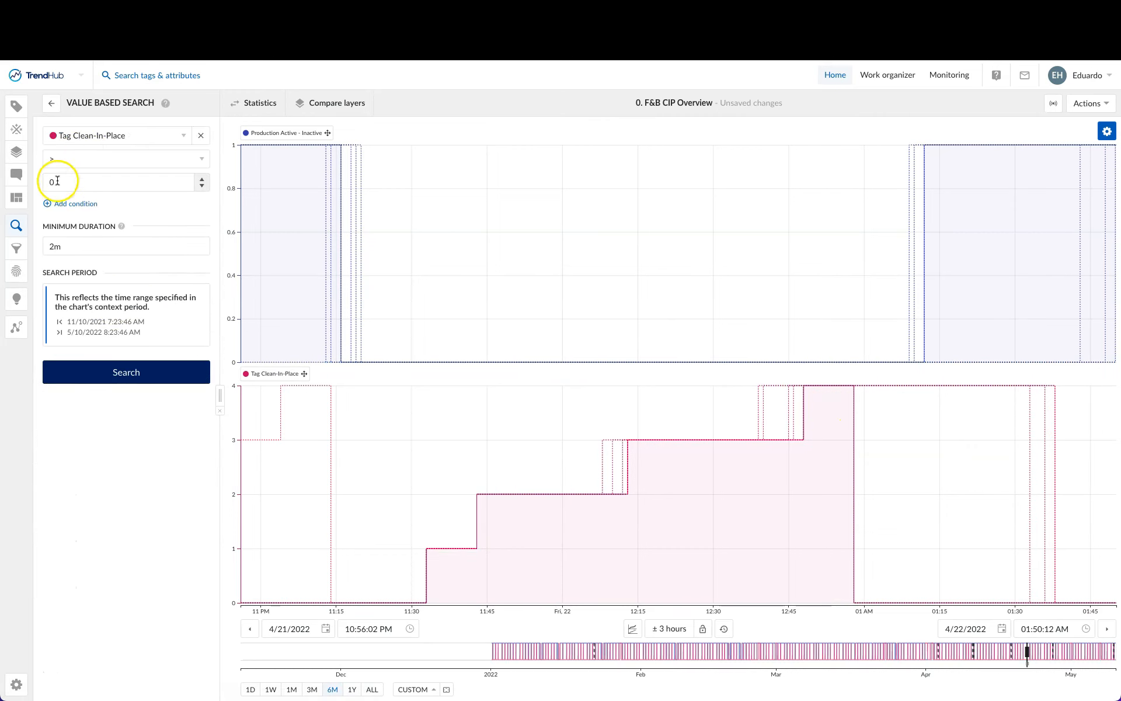
{"action": "double_click", "coordinate": [58, 185]}
{"action": "double_click", "coordinate": [69, 247]}
{"action": "type", "text": "1h30m"}
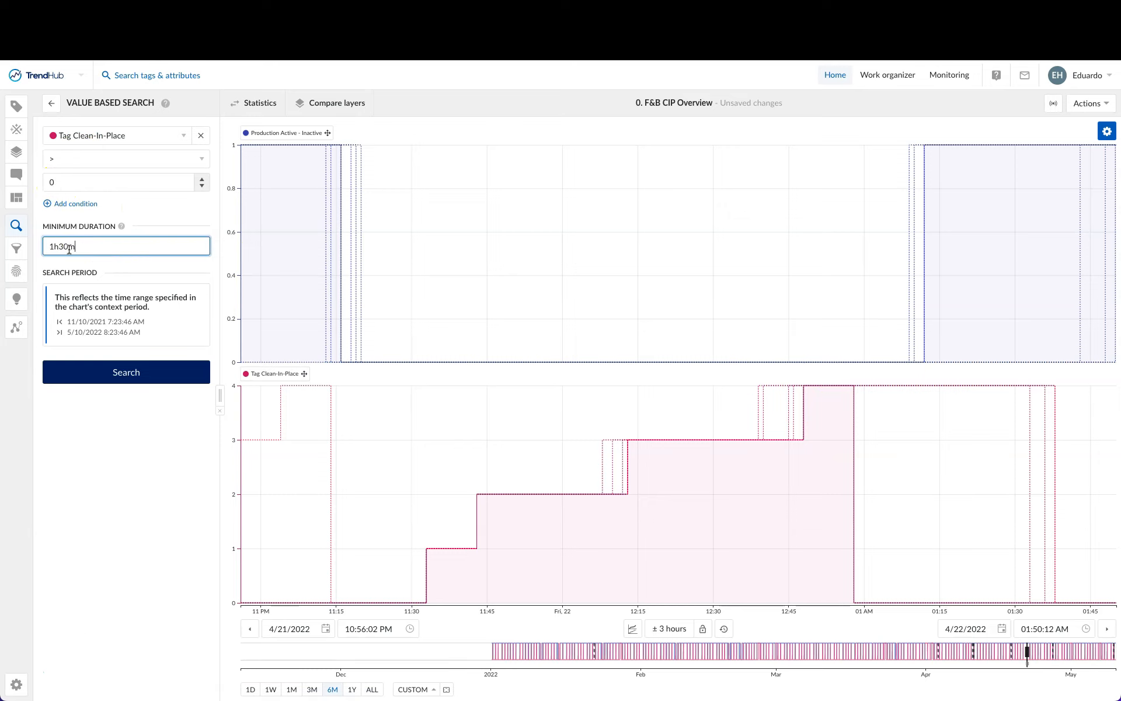
{"action": "left_click", "coordinate": [127, 373]}
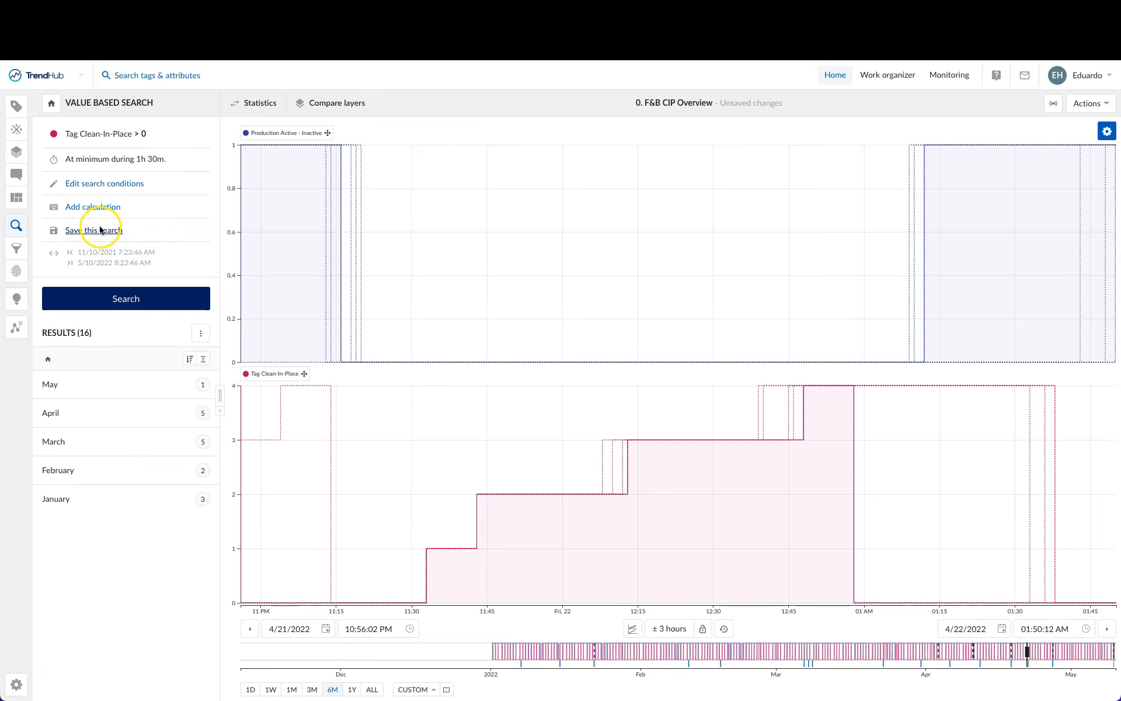
Save the search as 'F&B Long CIPs' and go to Monitoring
{"action": "left_click", "coordinate": [100, 230]}
{"action": "left_click", "coordinate": [898, 173]}
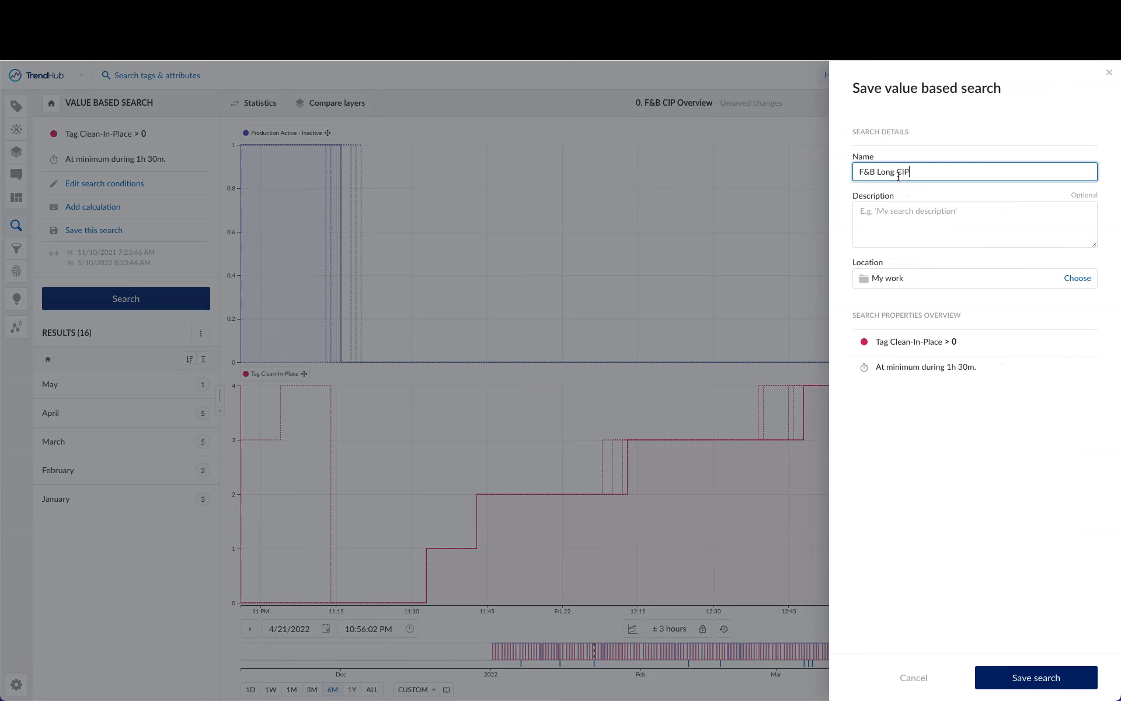
{"action": "left_click", "coordinate": [1025, 673]}
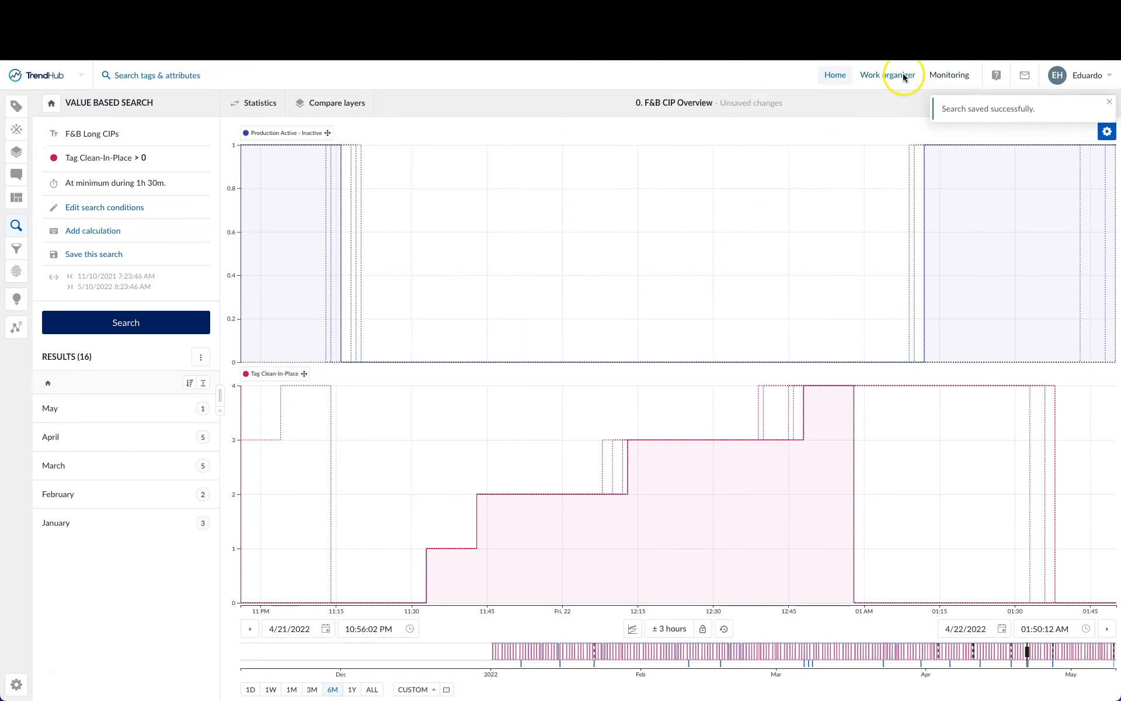
{"action": "left_click", "coordinate": [932, 75]}
Enable a monitor on F&B Long CIPs that emails alerts to the recipient's address
{"action": "left_click", "coordinate": [1108, 102]}
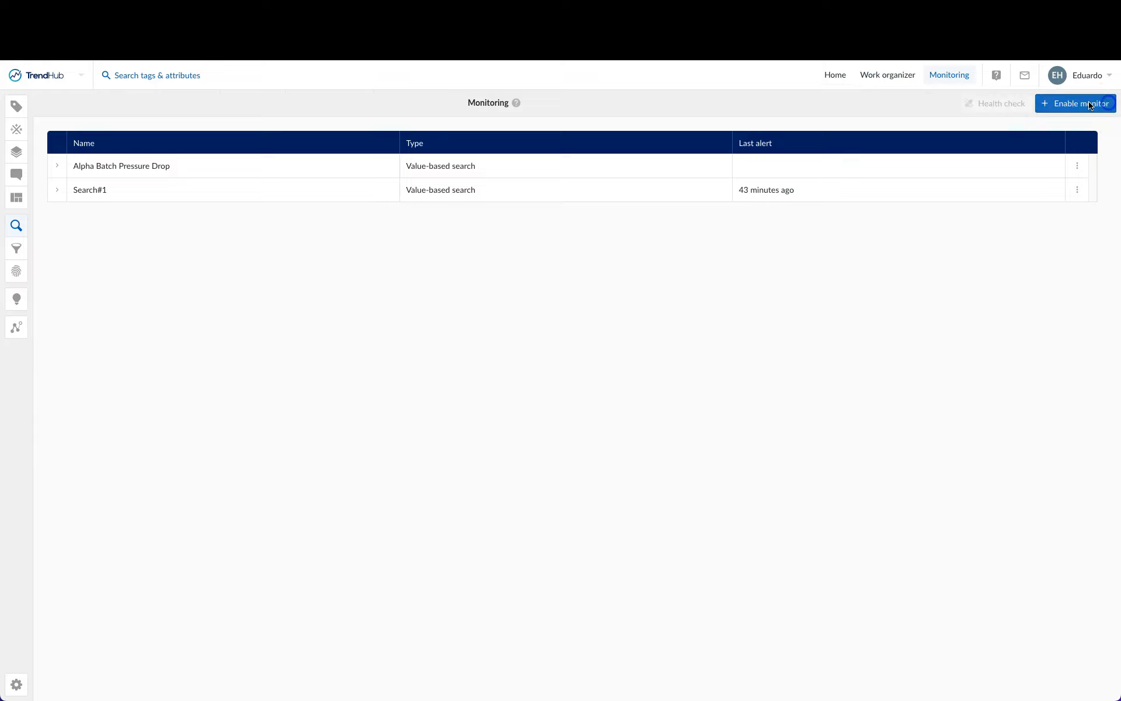
{"action": "left_click", "coordinate": [1077, 102]}
{"action": "left_click", "coordinate": [963, 159]}
{"action": "left_click", "coordinate": [994, 153]}
{"action": "type", "text": "long"}
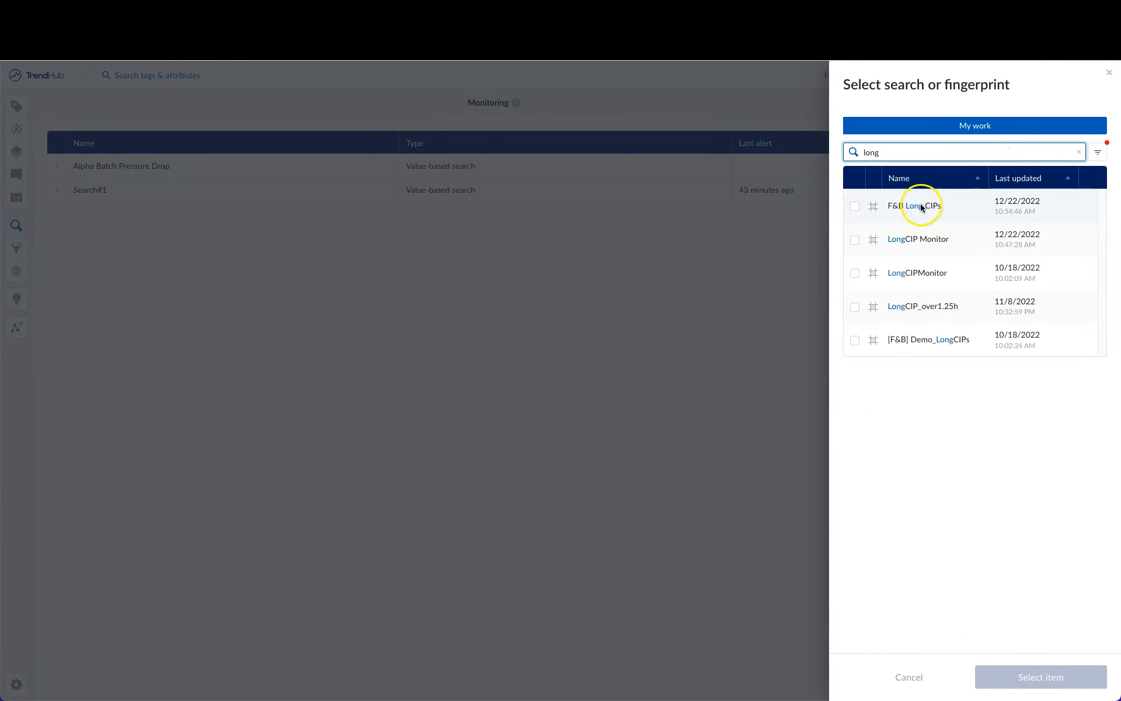
{"action": "left_click", "coordinate": [920, 205]}
{"action": "left_click", "coordinate": [1030, 678]}
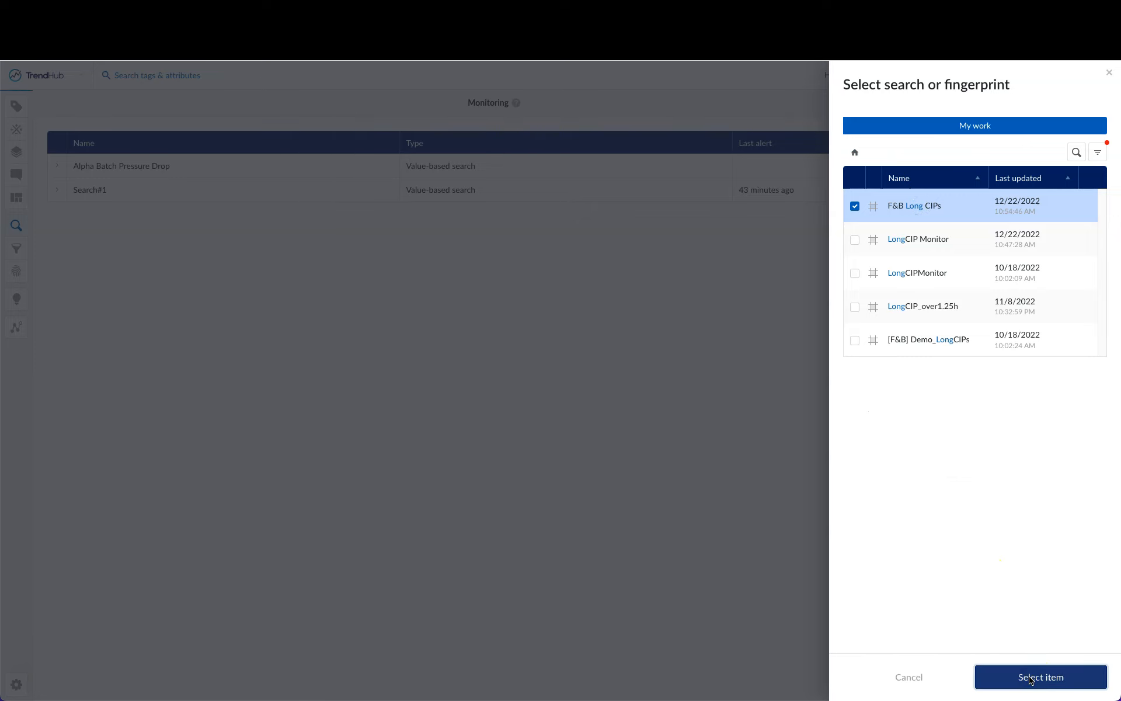
{"action": "left_click", "coordinate": [912, 260]}
{"action": "left_click", "coordinate": [901, 348]}
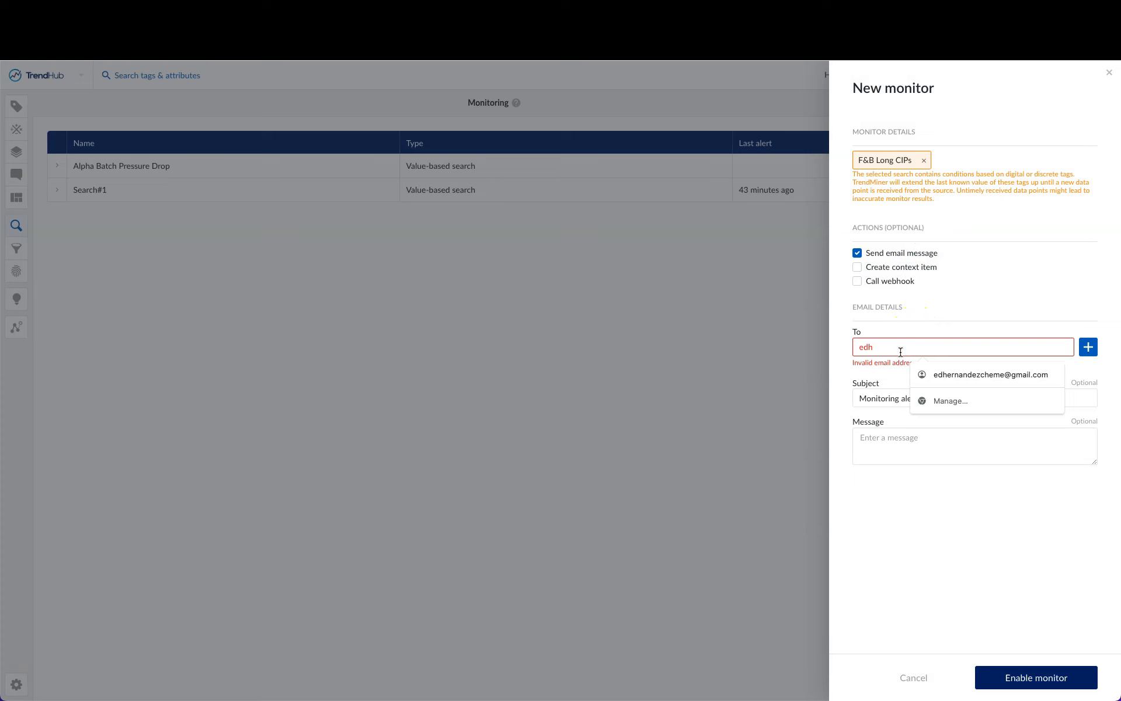
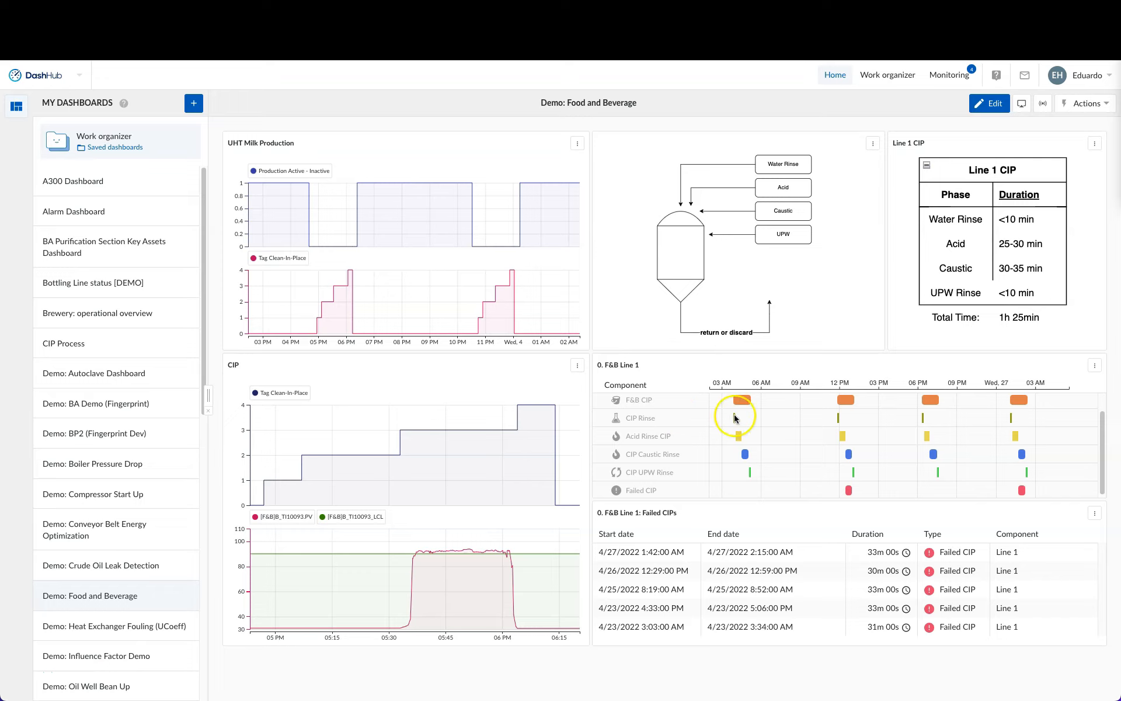
Select all five F&B Line 1 Failed CIPs and visualize them
{"action": "left_click", "coordinate": [631, 514]}
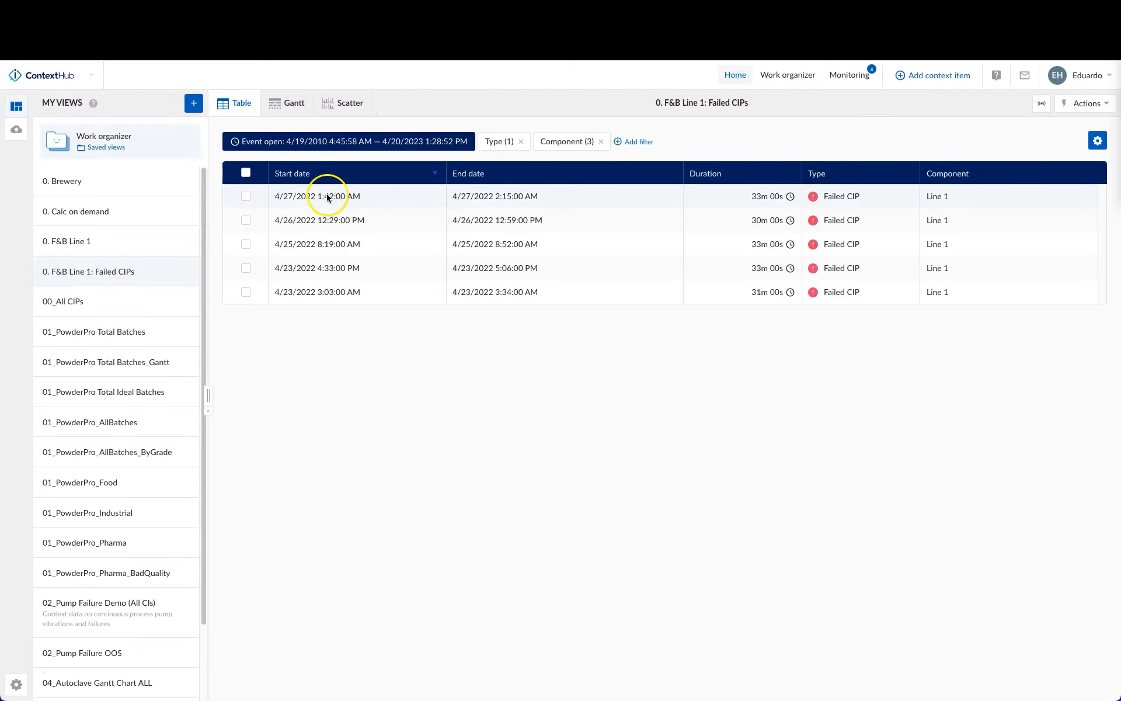
{"action": "left_click", "coordinate": [246, 173]}
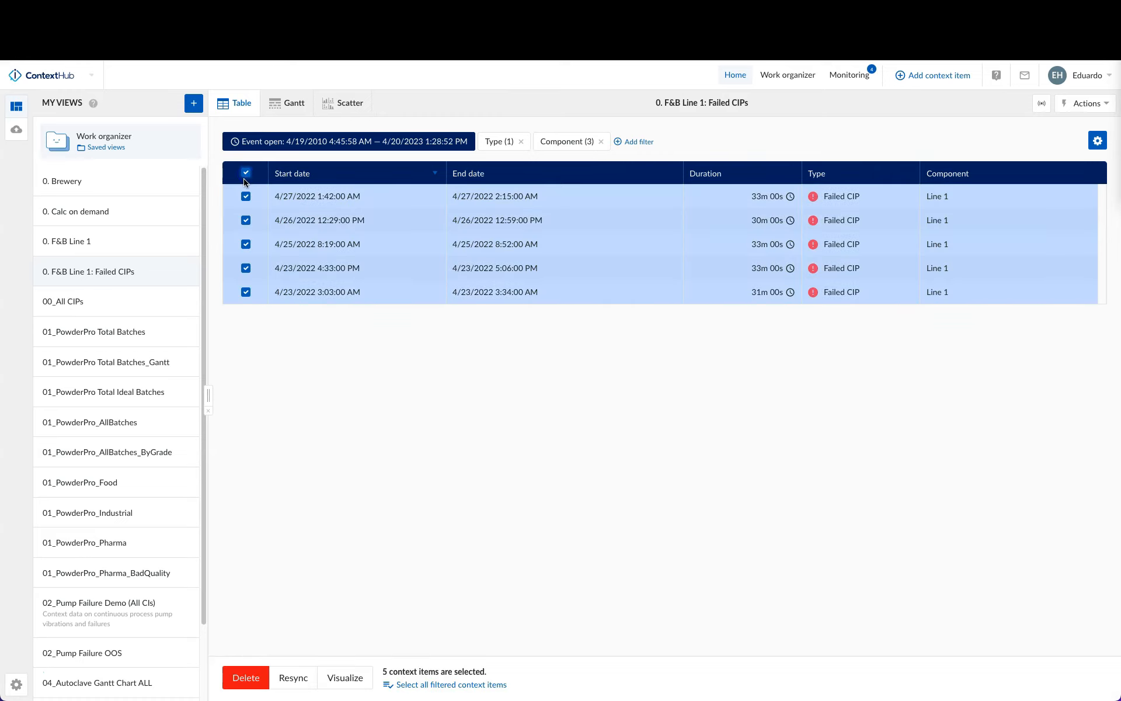
{"action": "left_click", "coordinate": [347, 677]}
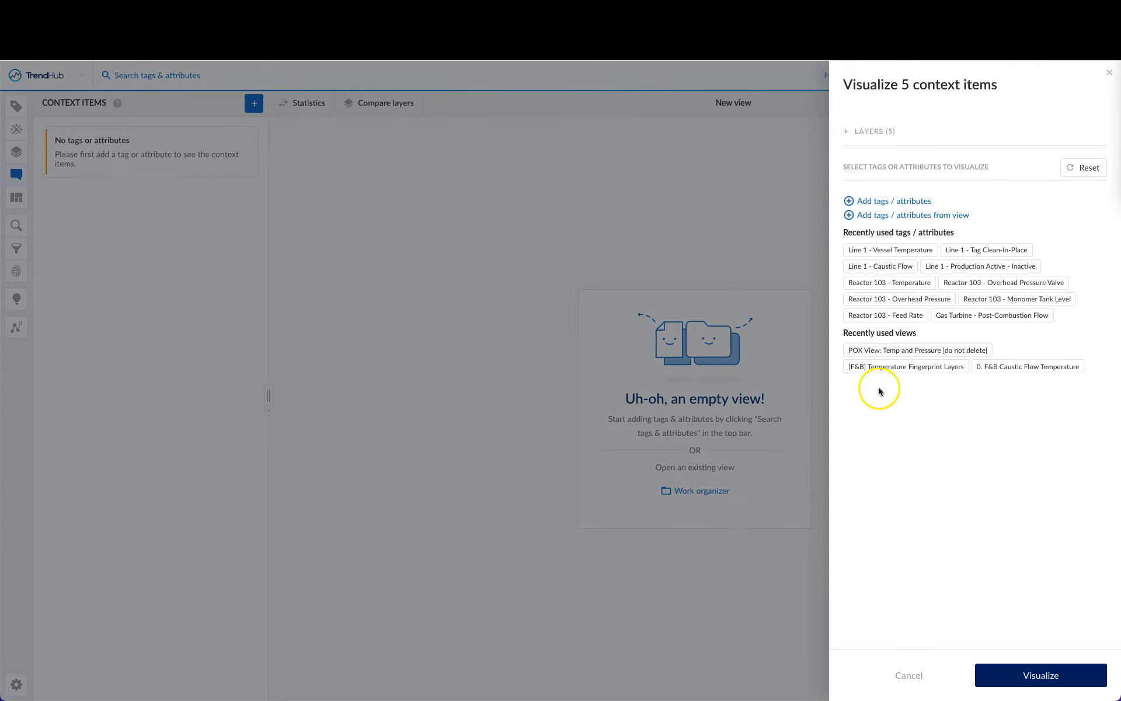
Plot Line 1's Caustic Flow, Tag Clean-In-Place and Vessel Temperature tags over the failed CIPs
{"action": "left_click", "coordinate": [895, 205]}
{"action": "left_click", "coordinate": [1009, 130]}
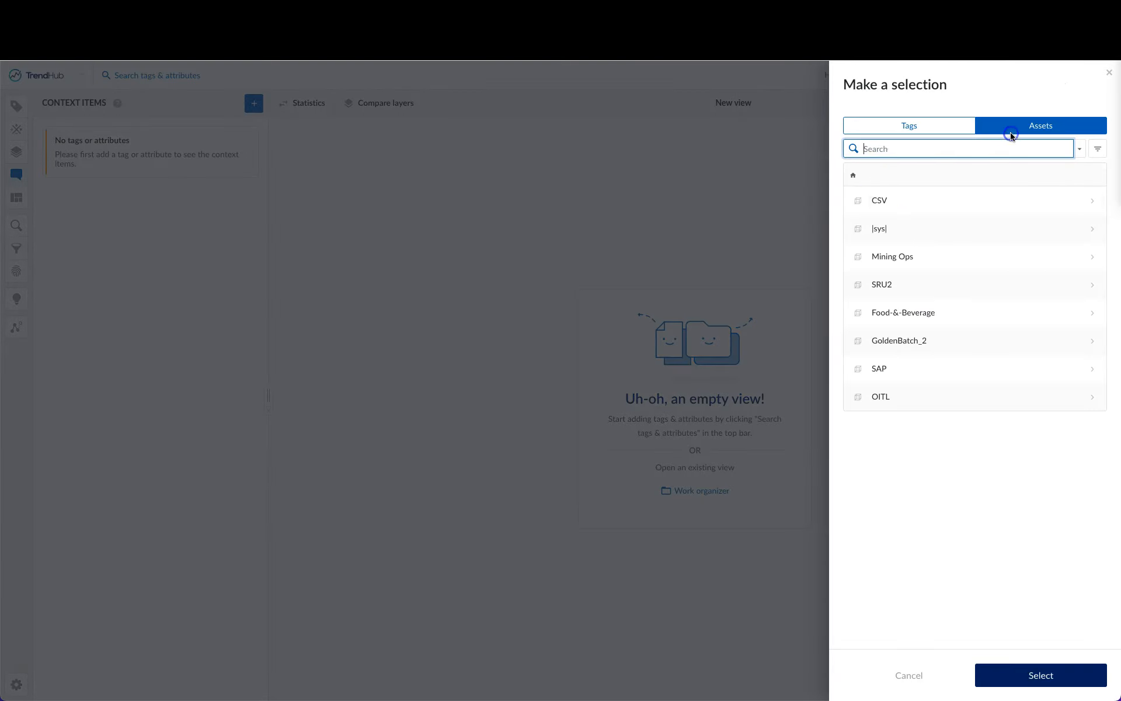
{"action": "left_click", "coordinate": [908, 316]}
{"action": "left_click", "coordinate": [934, 216]}
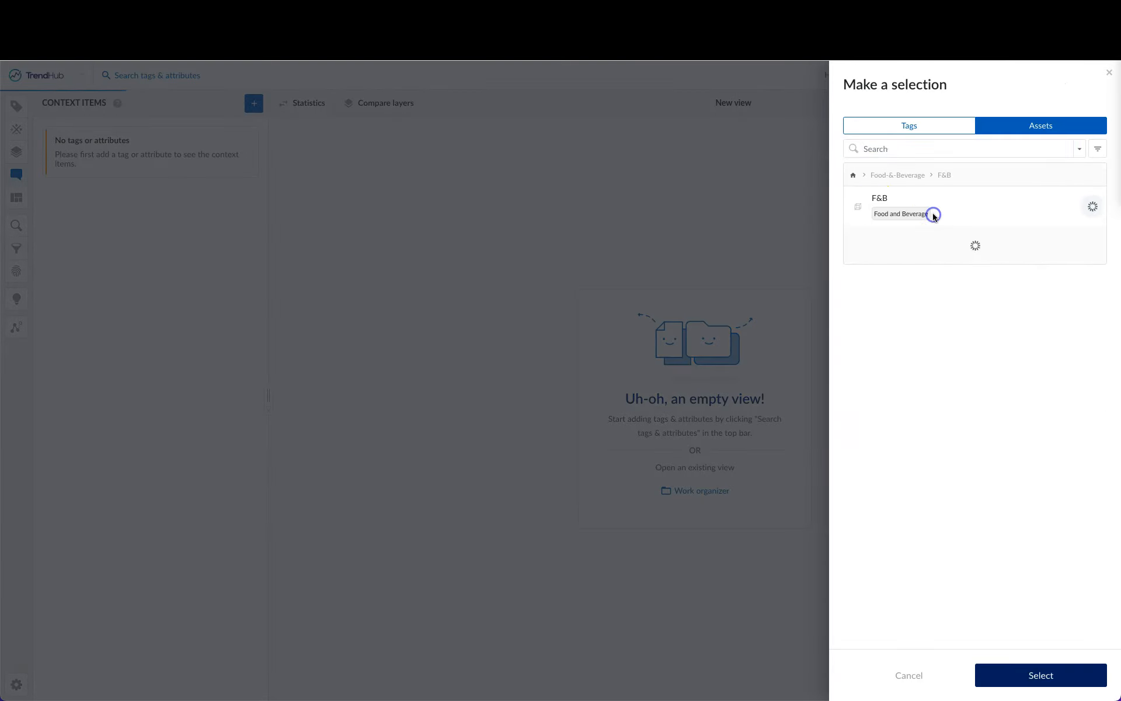
{"action": "left_click", "coordinate": [934, 238]}
{"action": "left_click", "coordinate": [865, 203]}
{"action": "left_click", "coordinate": [857, 255]}
{"action": "left_click", "coordinate": [858, 286]}
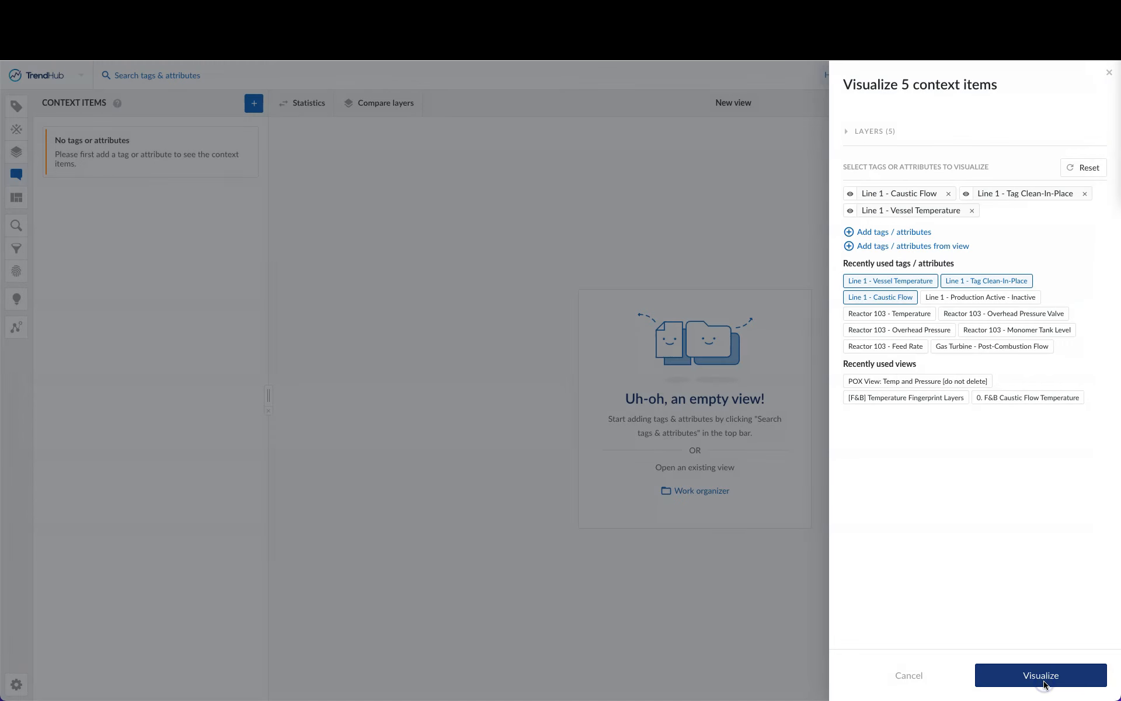
{"action": "left_click", "coordinate": [1044, 672]}
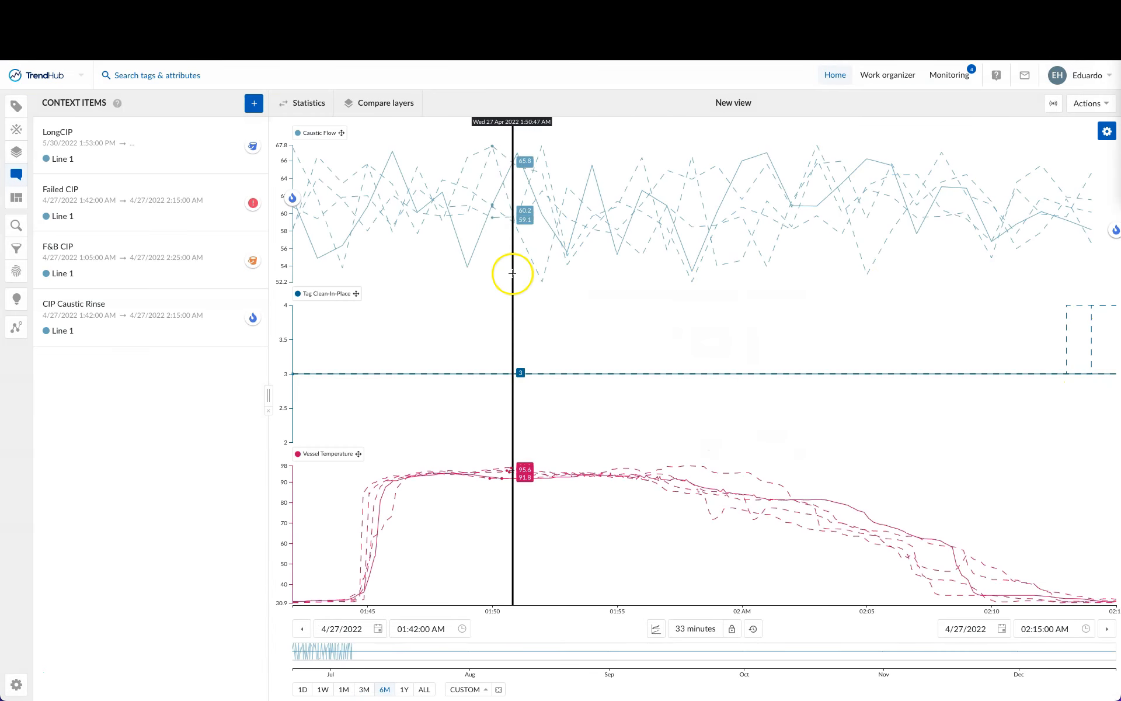
Turn on trendline filling in the chart display options
{"action": "left_click", "coordinate": [1107, 133]}
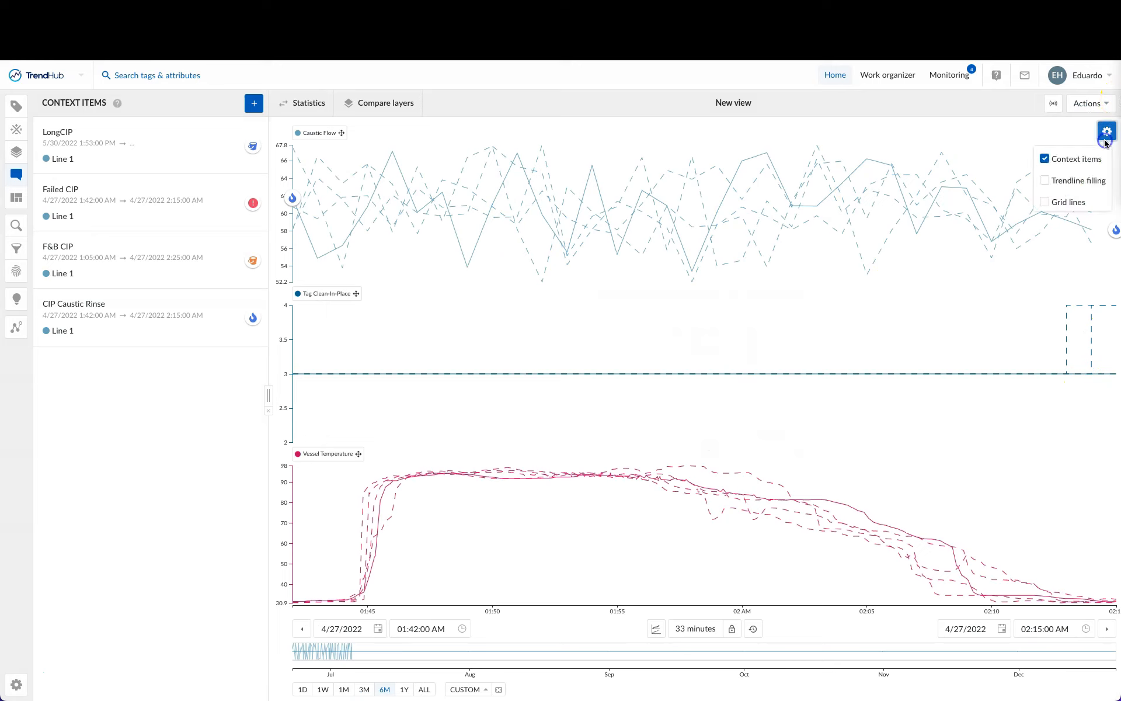
{"action": "left_click", "coordinate": [1068, 184]}
{"action": "left_click", "coordinate": [908, 308]}
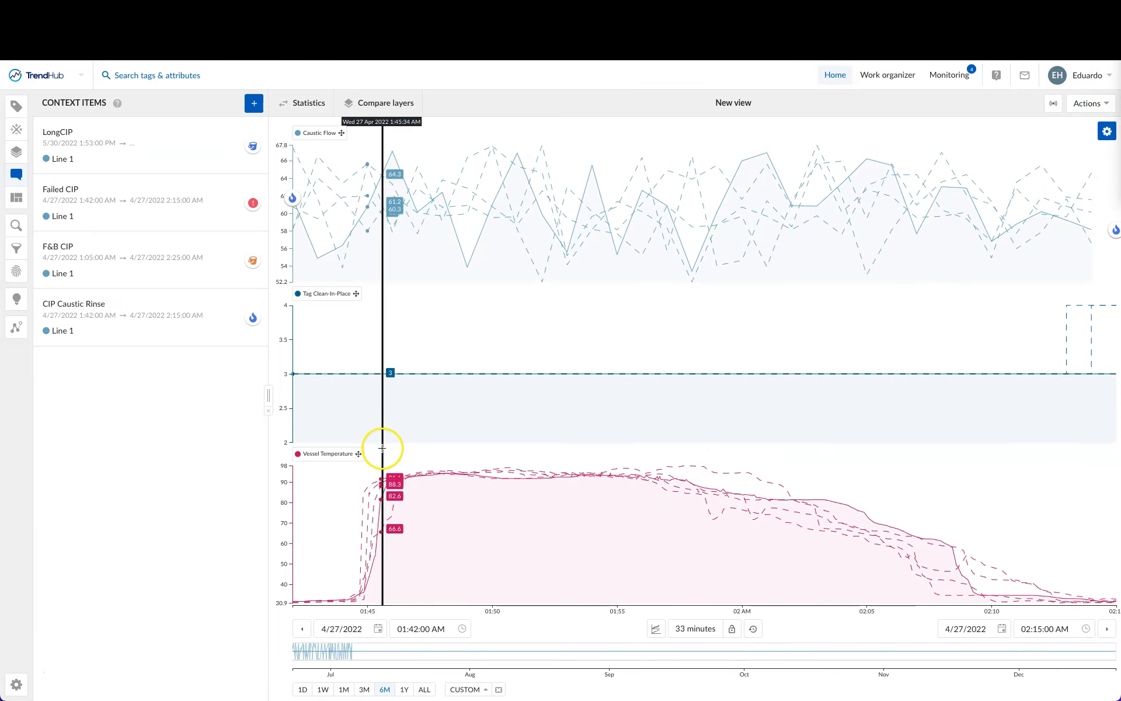
{"action": "left_click", "coordinate": [16, 105]}
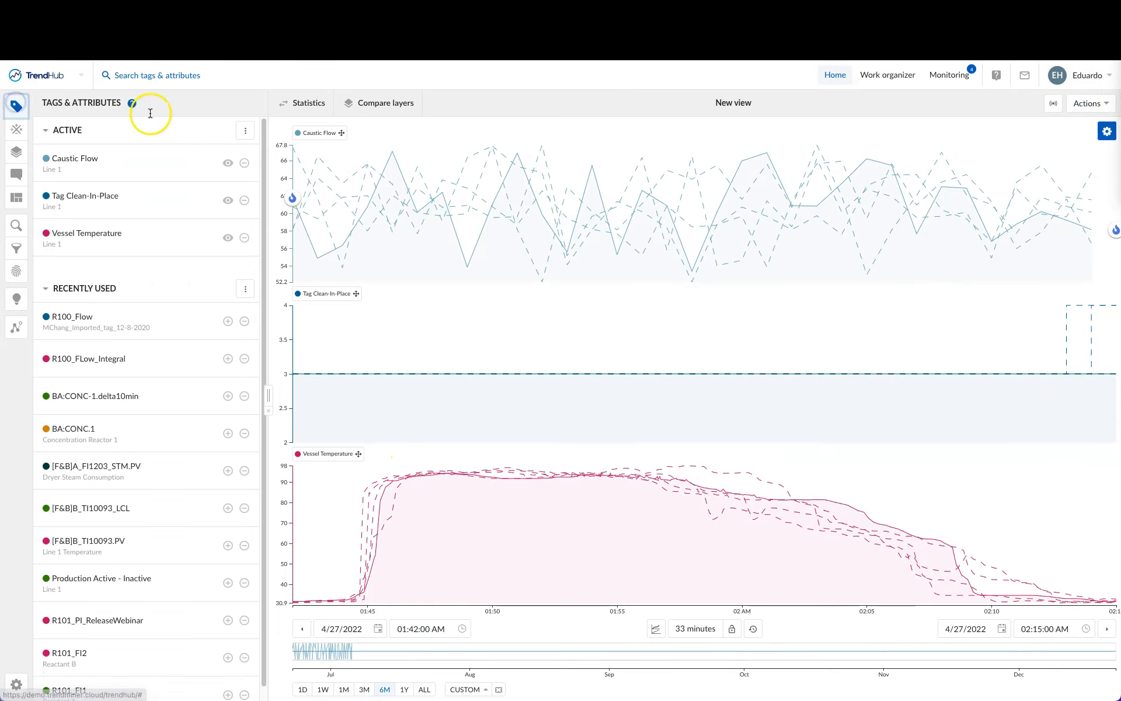
Remove Caustic Flow and Tag Clean-In-Place, then zoom Vessel Temperature to 01:46:45–02:11:05
{"action": "left_click", "coordinate": [244, 162]}
{"action": "left_click", "coordinate": [244, 164]}
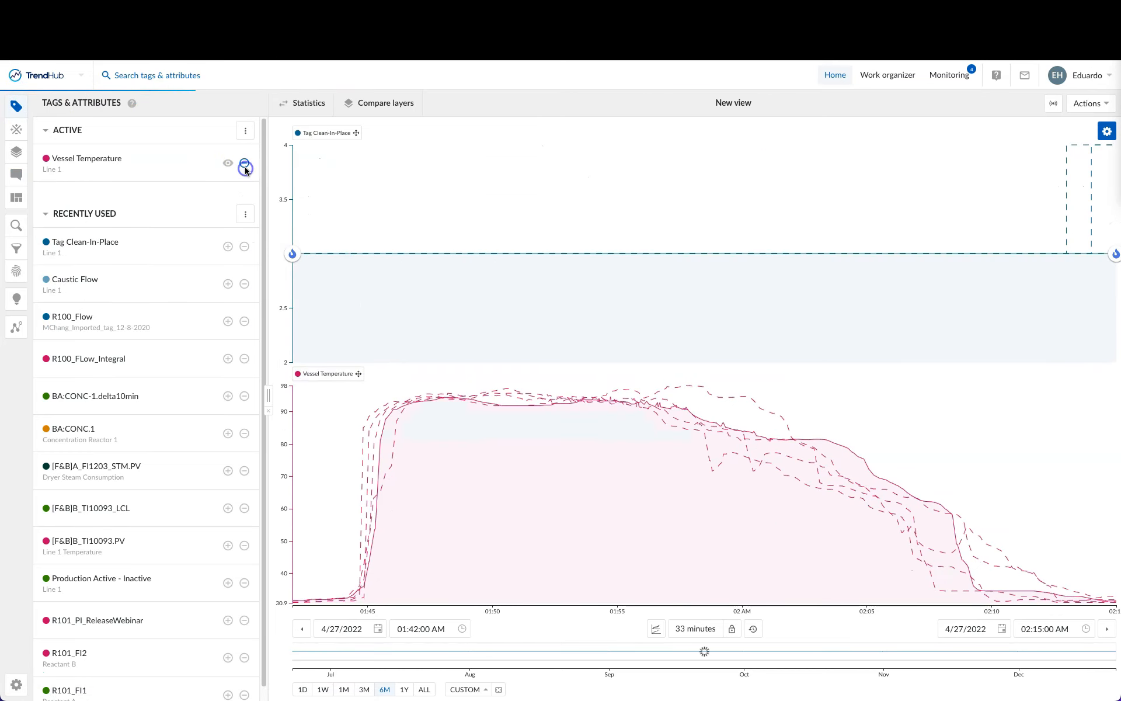
{"action": "left_click_drag", "start_coordinate": [410, 245], "coordinate": [1019, 284]}
{"action": "left_click", "coordinate": [1081, 156]}
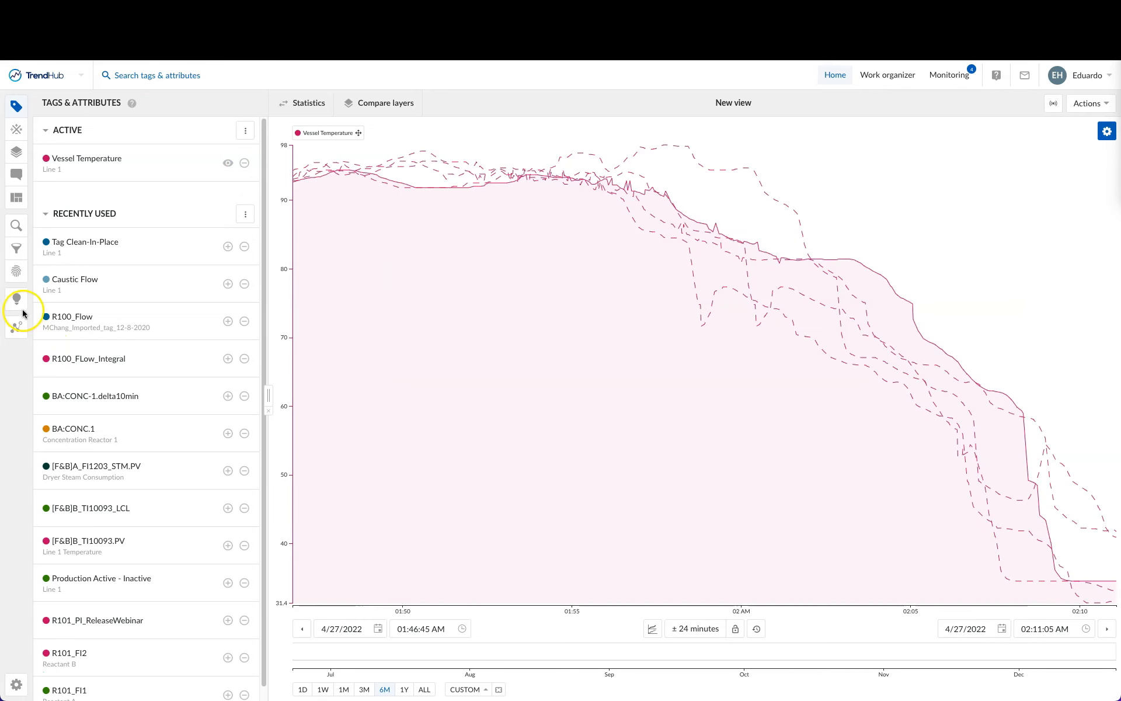
Run a cross-correlation diagnosis on the charted tags
{"action": "left_click", "coordinate": [16, 299]}
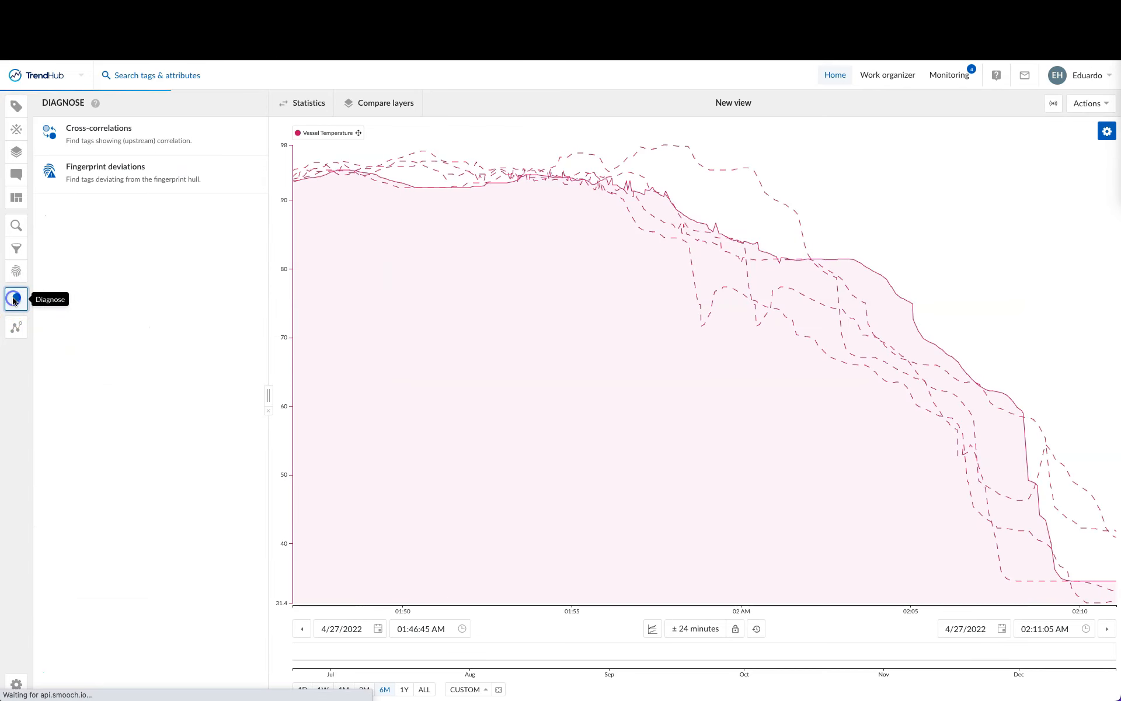
{"action": "left_click", "coordinate": [71, 136]}
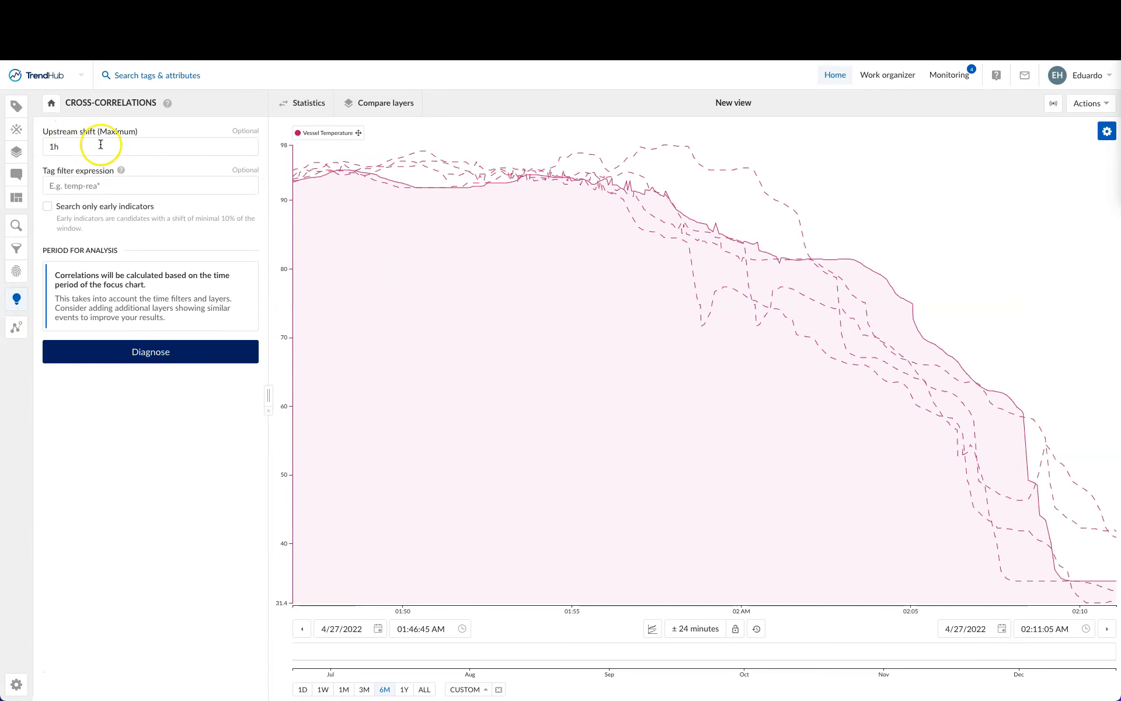
{"action": "left_click", "coordinate": [131, 356]}
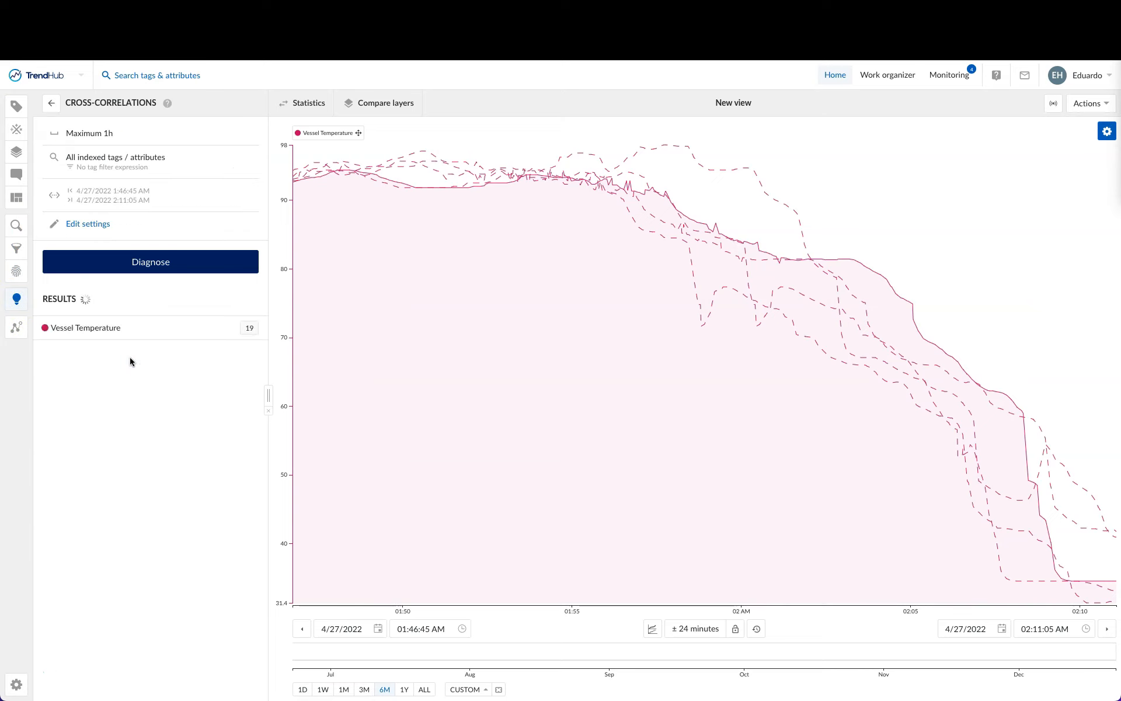
Add the -97.06% correlated [F&B]A_FI1203_STM.PV tag from Vessel Temperature's results to the chart
{"action": "left_click", "coordinate": [139, 329]}
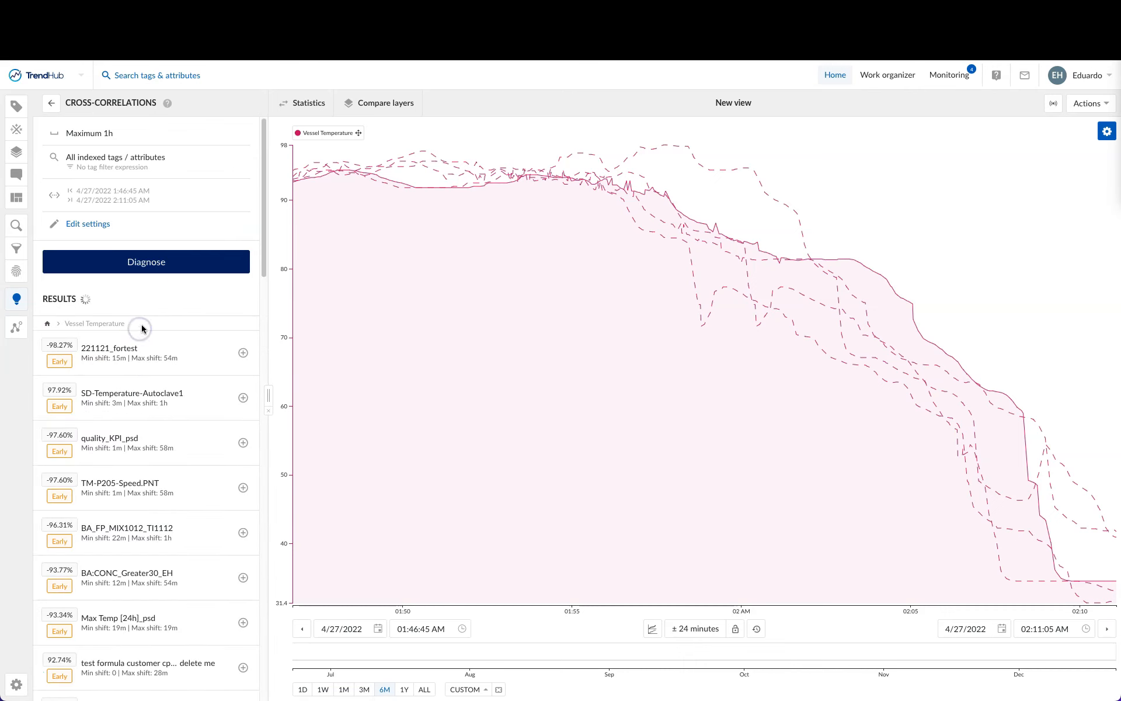
{"action": "scroll", "coordinate": [180, 294], "scroll_direction": "down", "scroll_amount": 1}
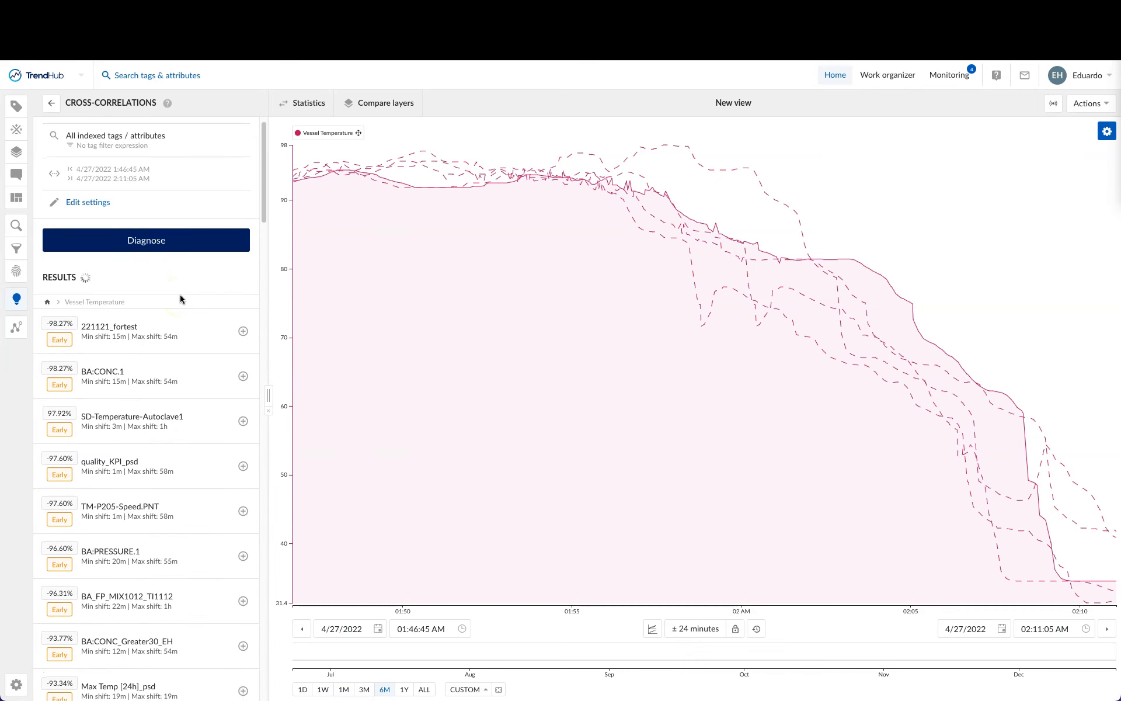
{"action": "left_click_drag", "start_coordinate": [268, 396], "coordinate": [295, 396]}
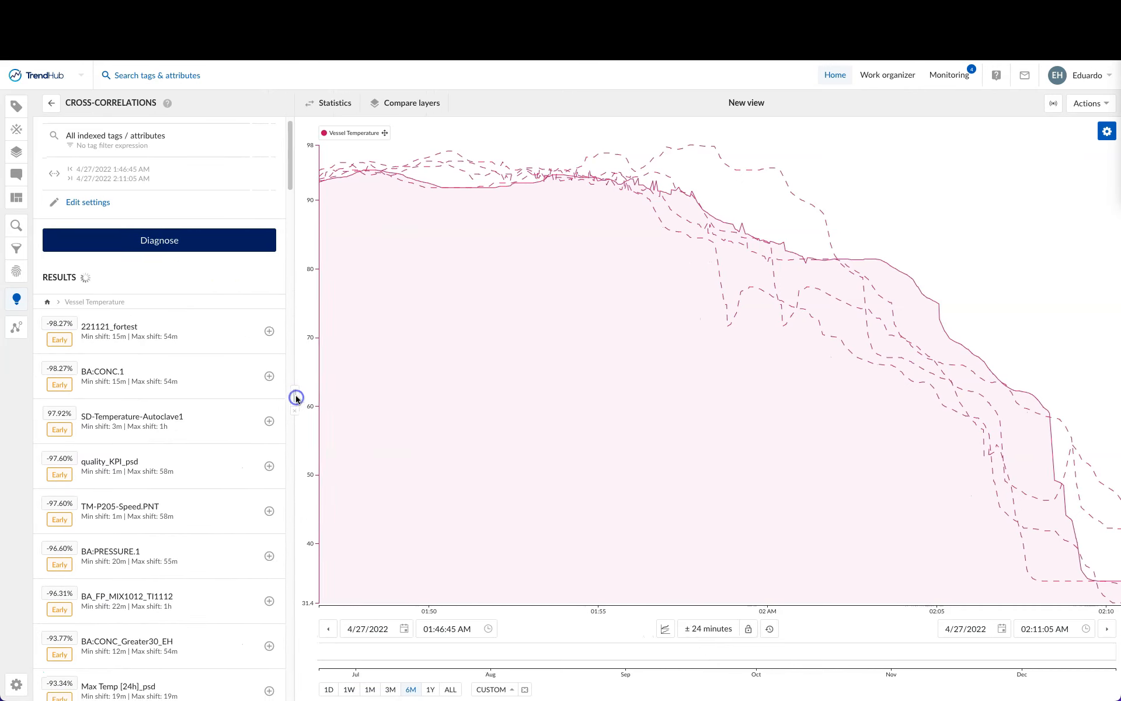
{"action": "scroll", "coordinate": [220, 365], "scroll_direction": "down", "scroll_amount": 5}
{"action": "scroll", "coordinate": [219, 365], "scroll_direction": "down", "scroll_amount": 3}
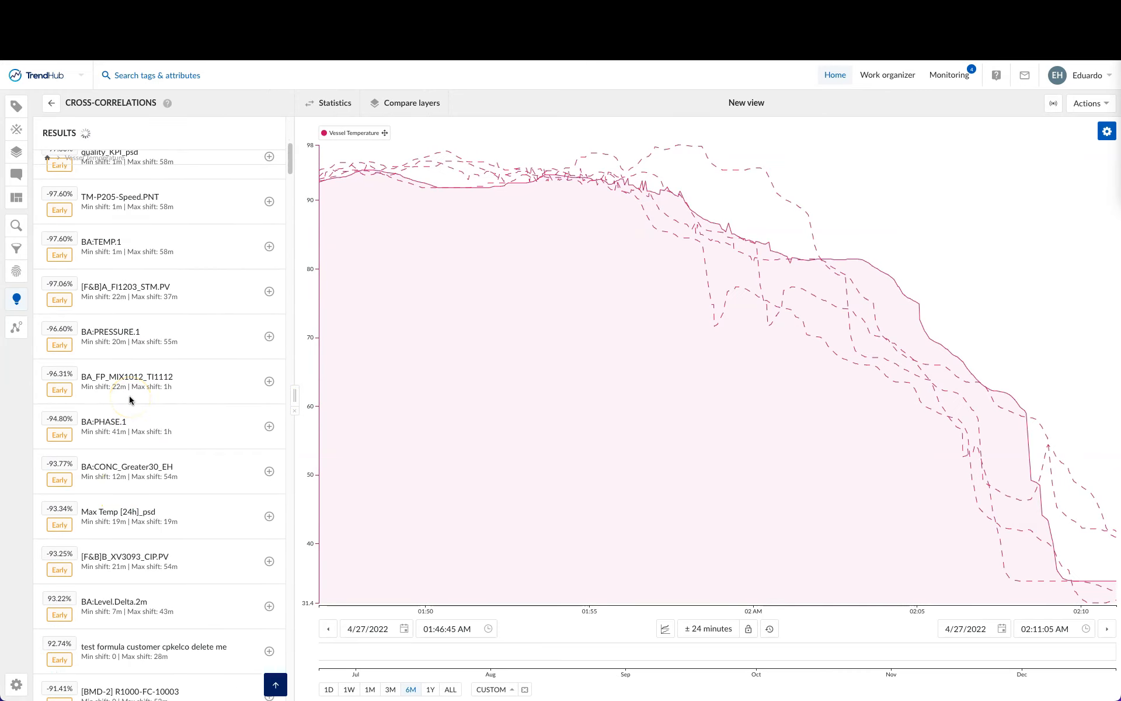
{"action": "scroll", "coordinate": [129, 396], "scroll_direction": "up", "scroll_amount": 7}
{"action": "scroll", "coordinate": [130, 396], "scroll_direction": "down", "scroll_amount": 2}
{"action": "scroll", "coordinate": [129, 400], "scroll_direction": "down", "scroll_amount": 1}
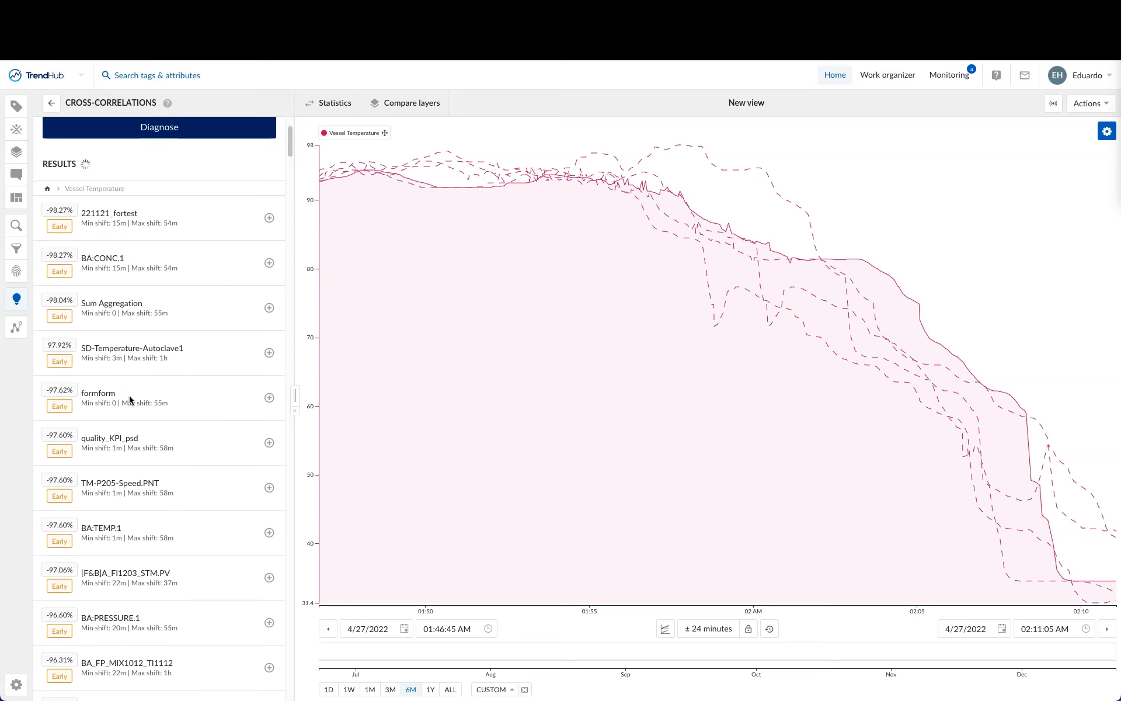
{"action": "left_click", "coordinate": [268, 542]}
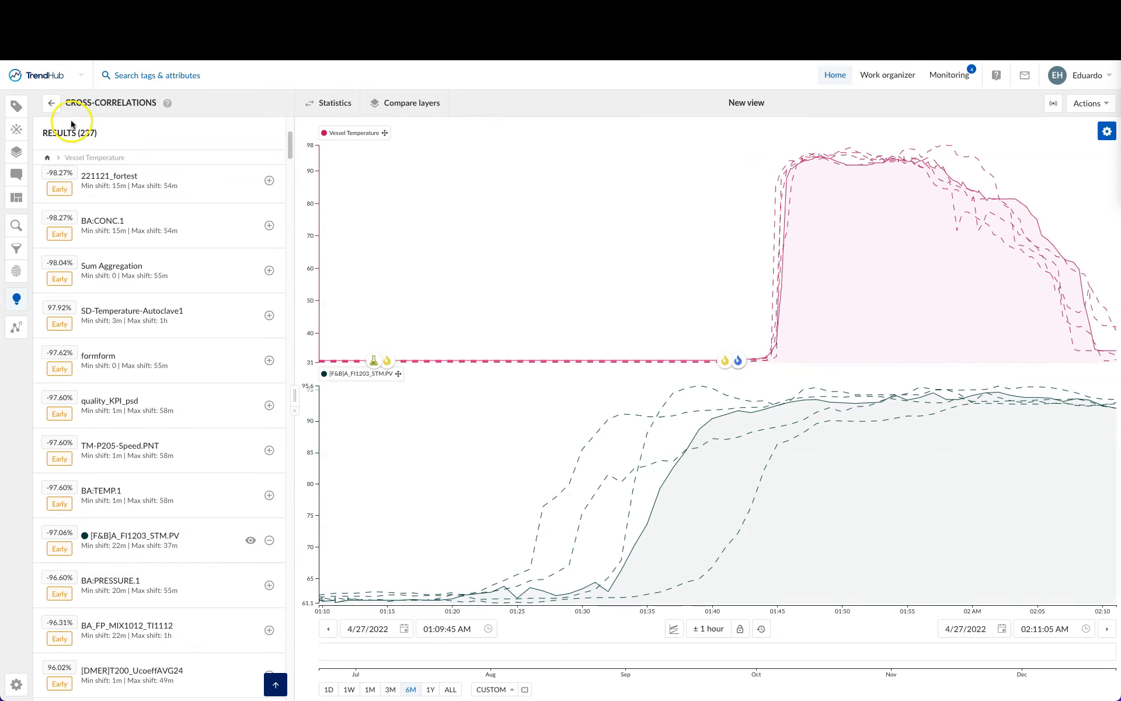
Build a 5-minute central Delta aggregation of [F&B]A_FI1203_STM.PV and start naming it for saving
{"action": "left_click", "coordinate": [17, 129]}
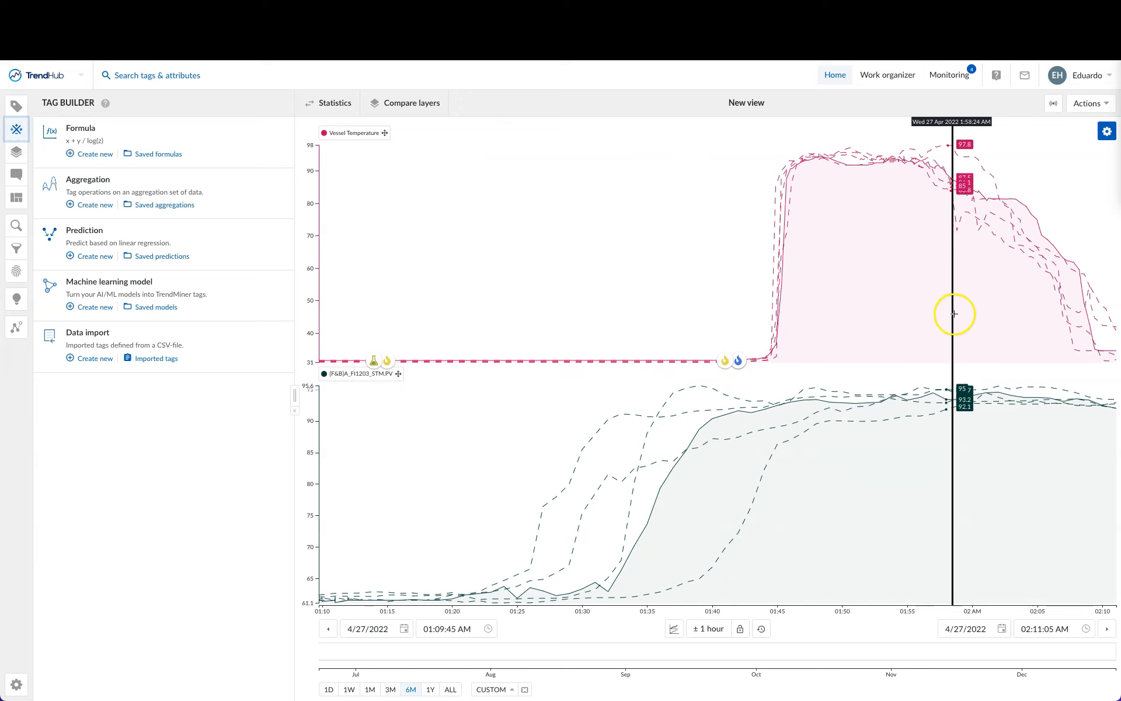
{"action": "left_click", "coordinate": [88, 206]}
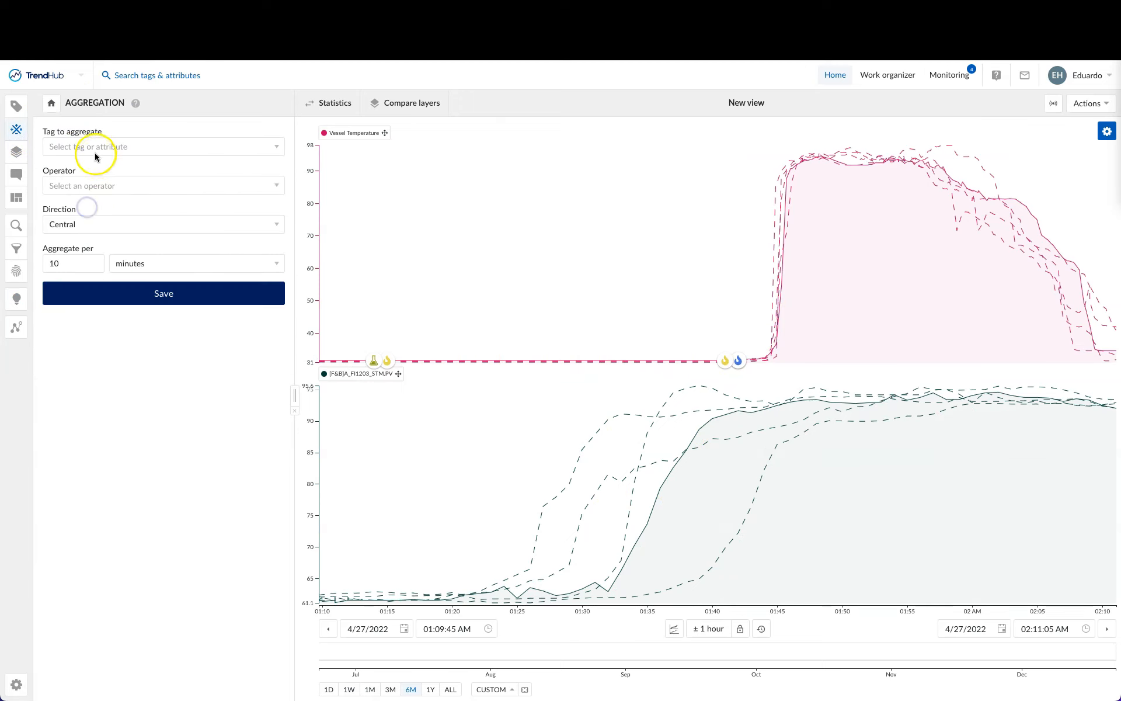
{"action": "left_click", "coordinate": [96, 156]}
{"action": "left_click", "coordinate": [100, 222]}
{"action": "left_click", "coordinate": [90, 185]}
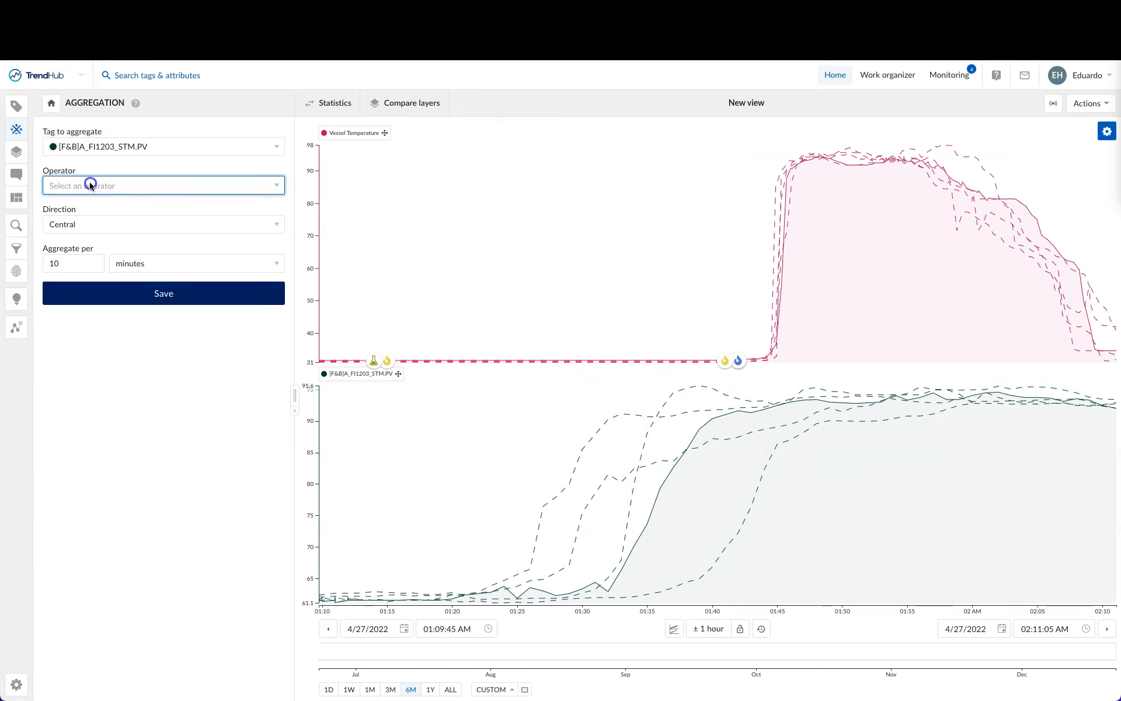
{"action": "left_click", "coordinate": [74, 238]}
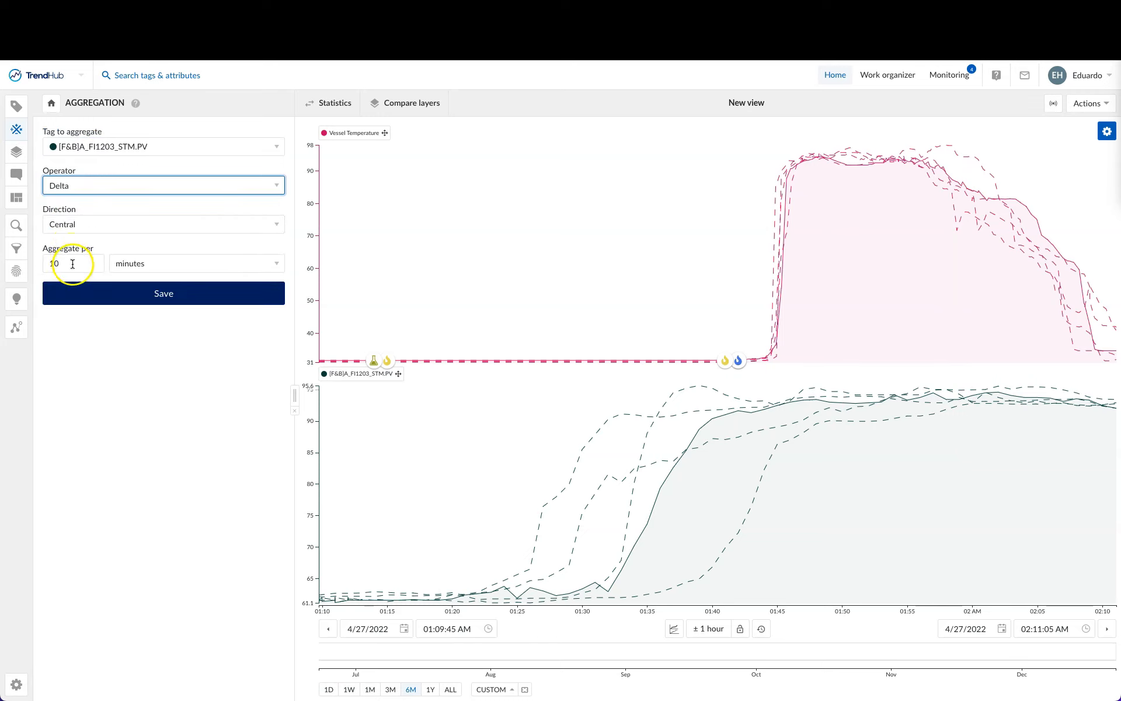
{"action": "double_click", "coordinate": [73, 264]}
{"action": "left_click", "coordinate": [84, 307]}
{"action": "left_click", "coordinate": [84, 300]}
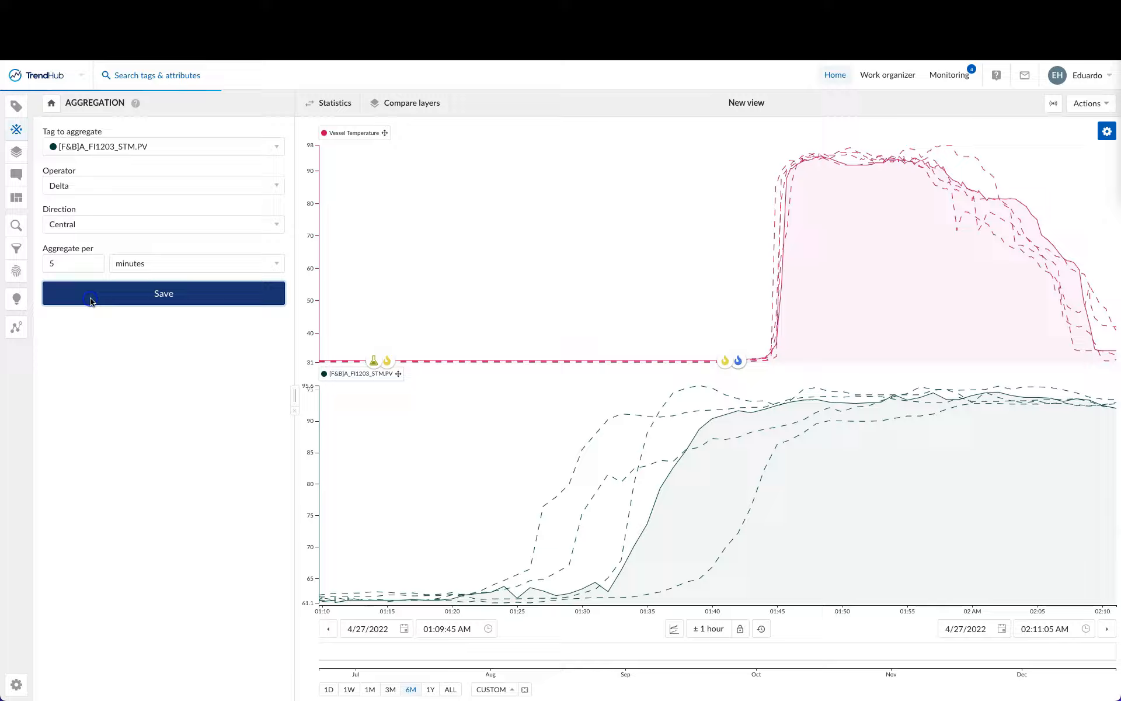
{"action": "left_click", "coordinate": [909, 172]}
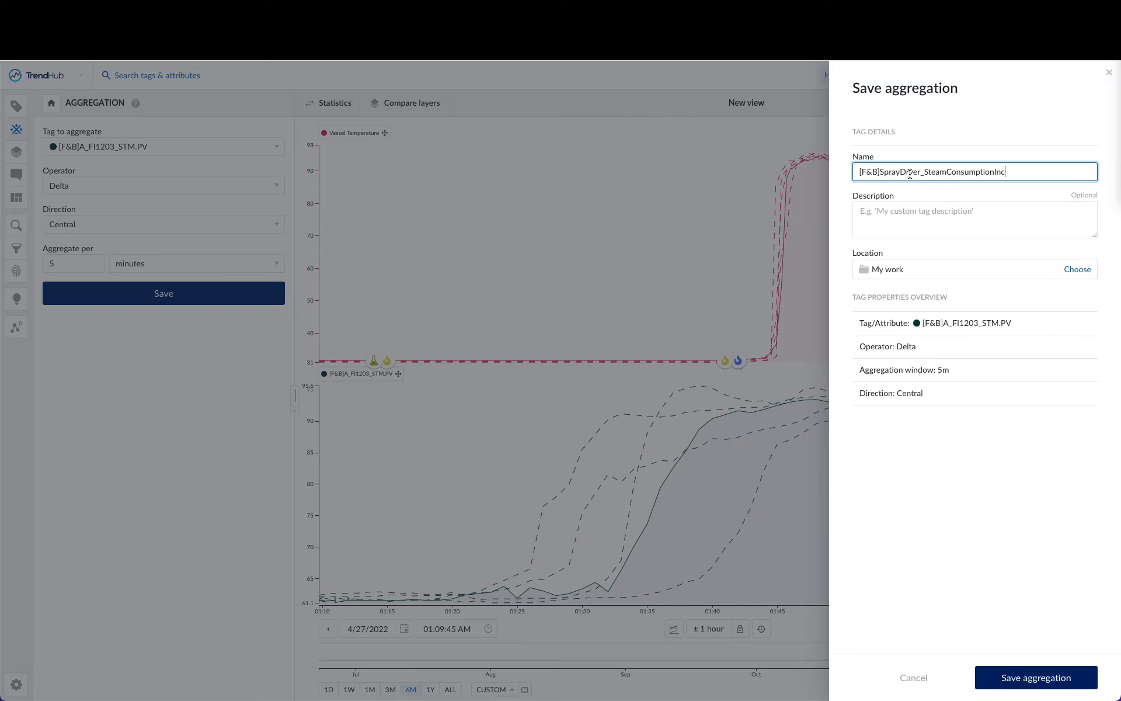
Save the aggregation as [F&B]SprayDryer_SteamConsumptionIncrease and mark a 22-minute range across the charts
{"action": "left_click", "coordinate": [1022, 670]}
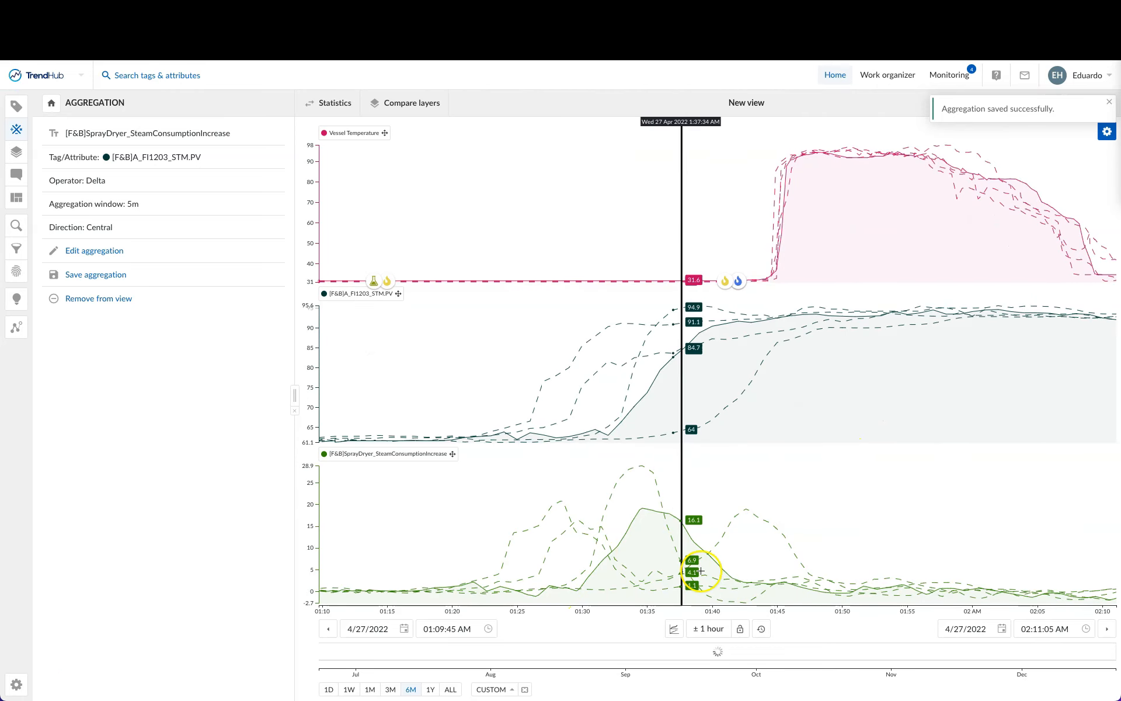
{"action": "left_click_drag", "start_coordinate": [608, 537], "coordinate": [901, 518]}
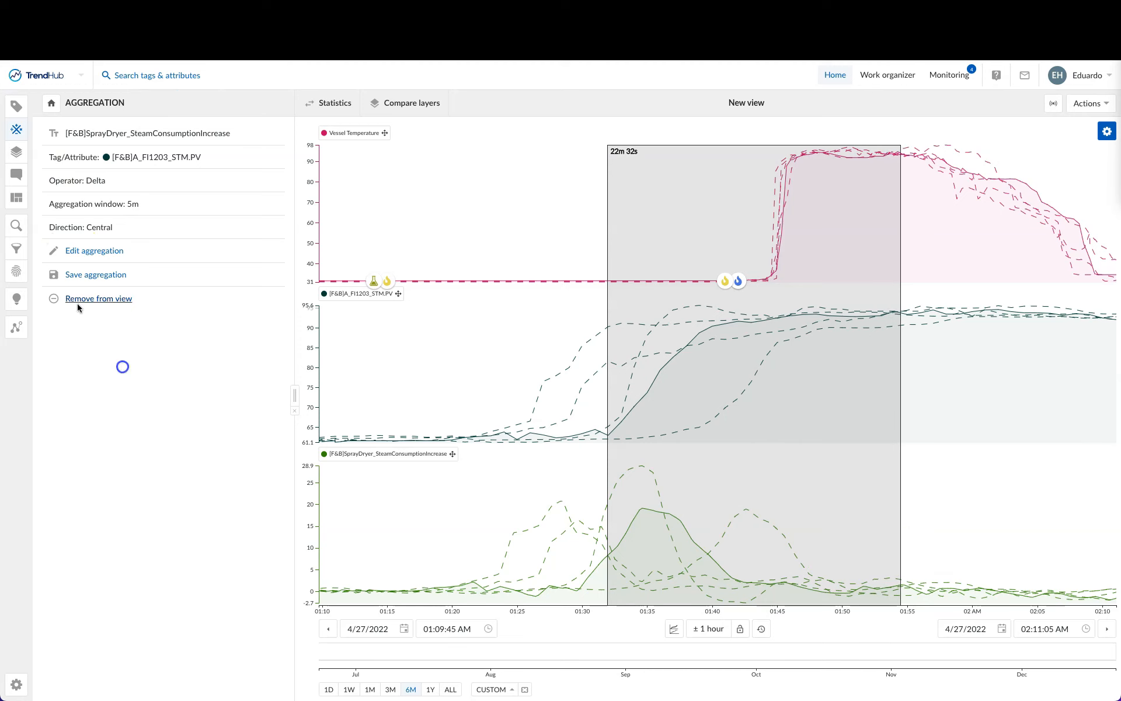
{"action": "left_click", "coordinate": [16, 225]}
Search for SprayDryer_SteamConsumptionIncrease above 5 for 2 minutes, naming it RapidSteamConsumptionIncrease
{"action": "left_click", "coordinate": [93, 204]}
{"action": "left_click", "coordinate": [91, 135]}
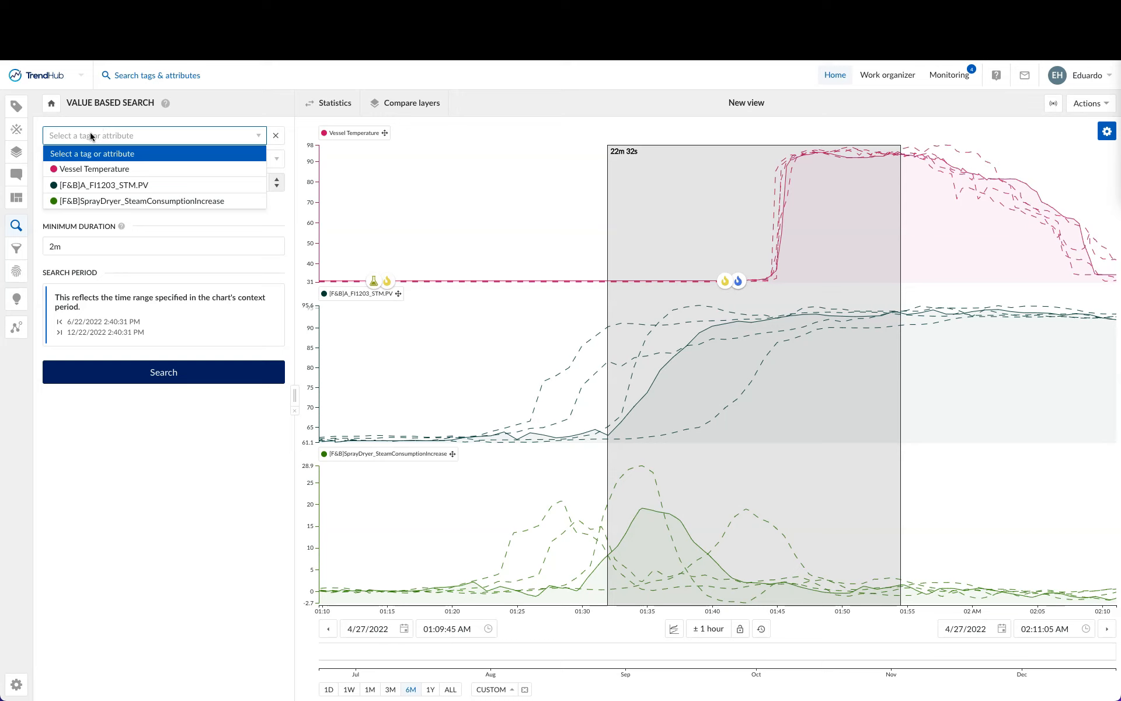
{"action": "left_click", "coordinate": [102, 204]}
{"action": "type", "text": "5"}
{"action": "left_click", "coordinate": [143, 371]}
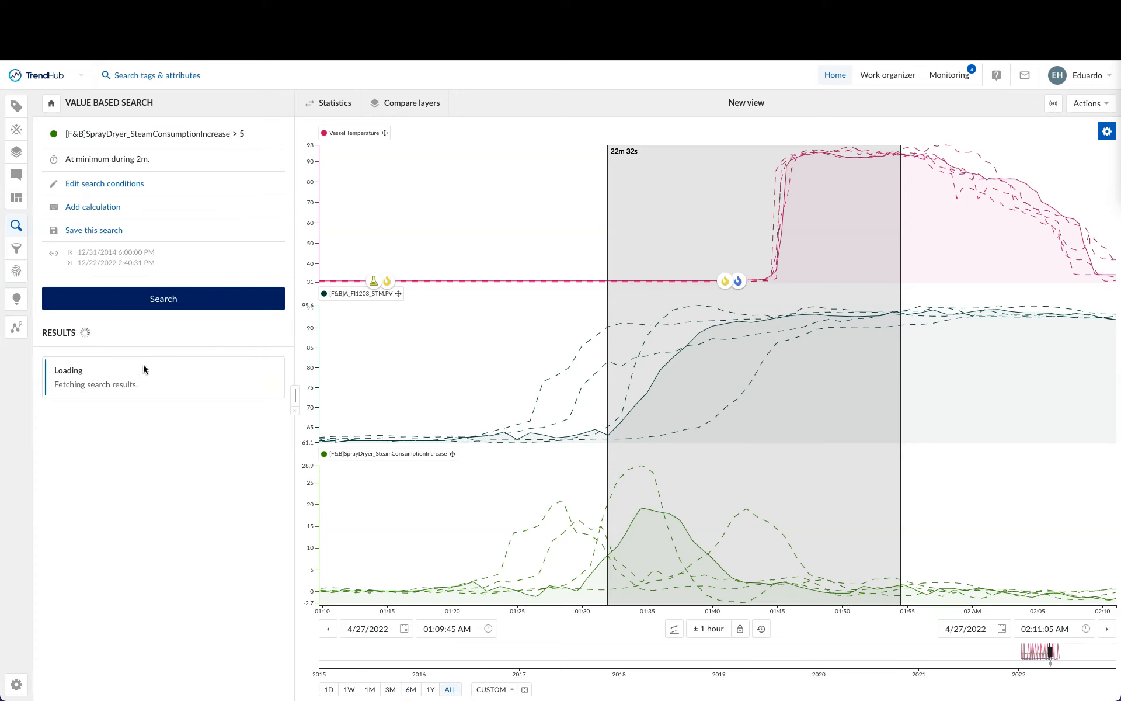
{"action": "left_click", "coordinate": [120, 402]}
{"action": "left_click", "coordinate": [105, 231]}
{"action": "left_click", "coordinate": [915, 173]}
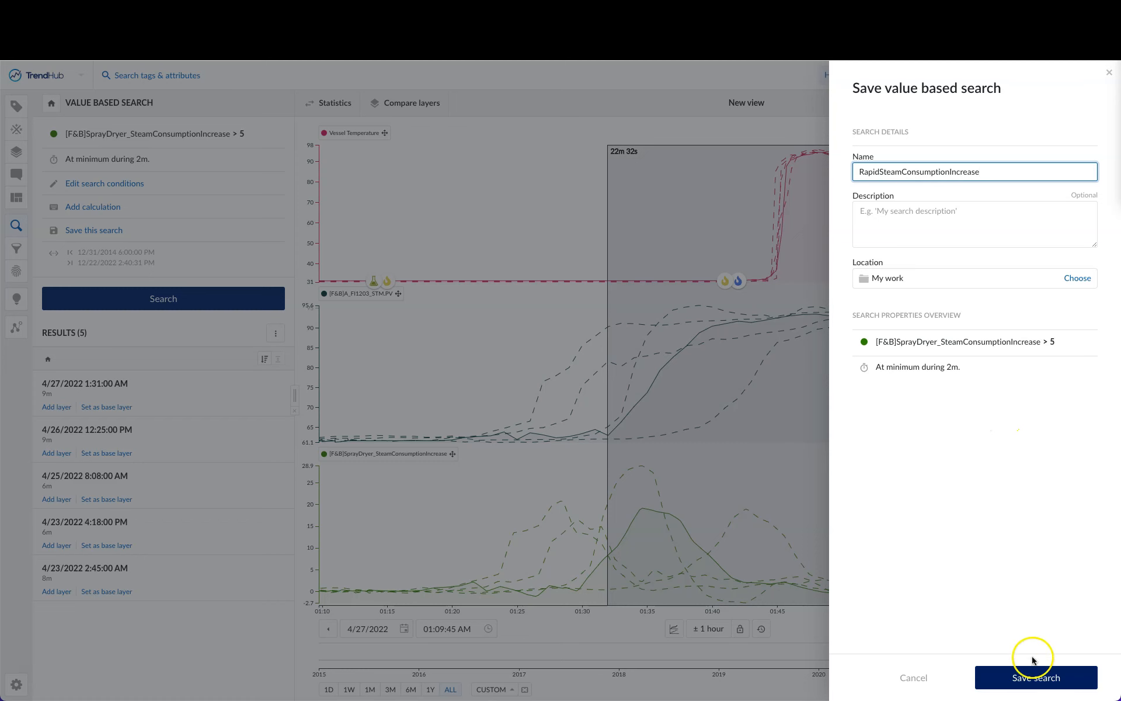
Save RapidSteamConsumptionIncrease and view the three value-based search monitors in Monitoring
{"action": "left_click", "coordinate": [1035, 674]}
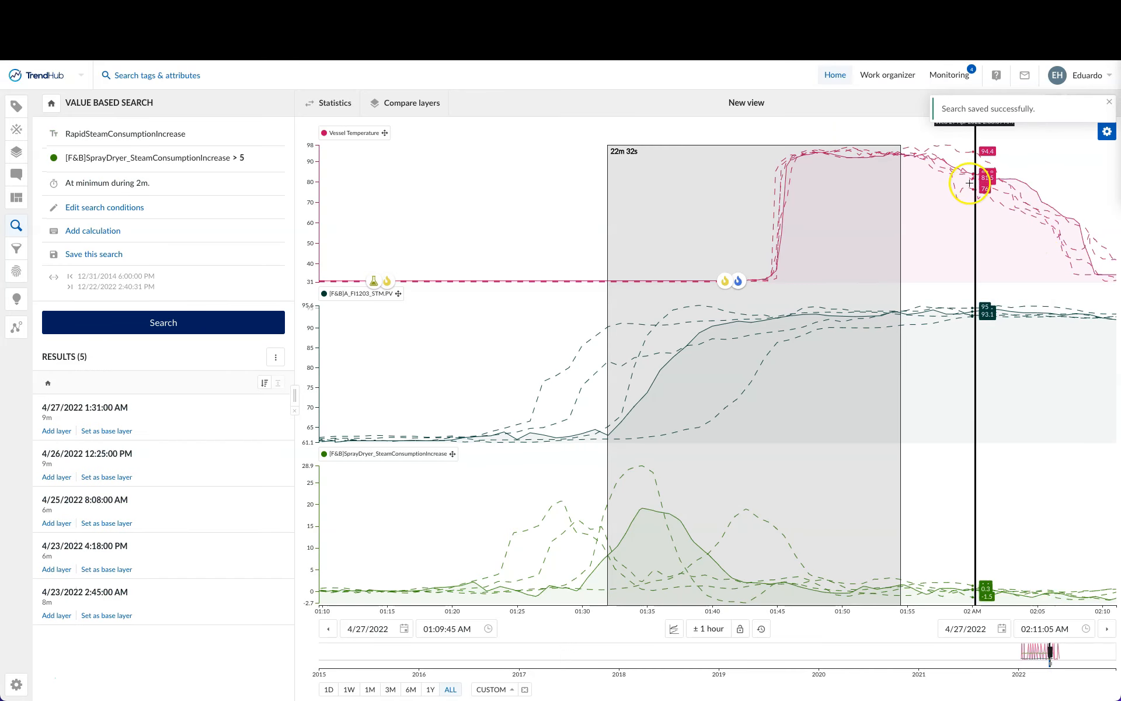
{"action": "left_click", "coordinate": [930, 76]}
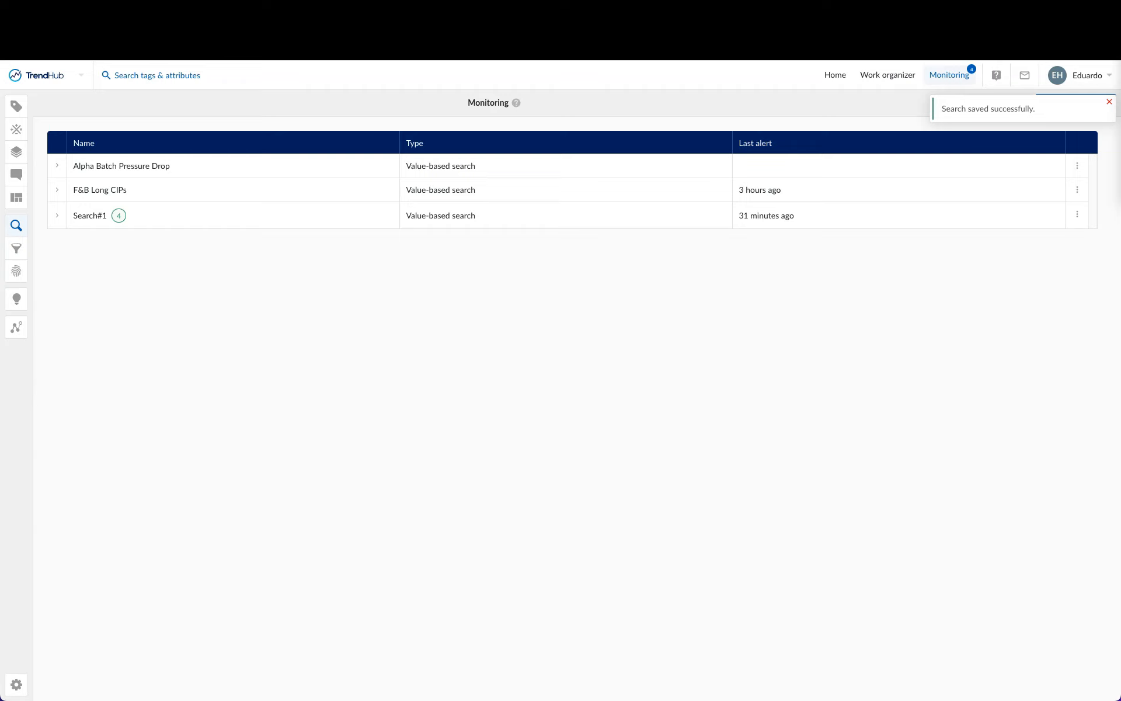
Close the 'Search saved successfully' notification on the Monitoring page
{"action": "left_click", "coordinate": [1109, 102]}
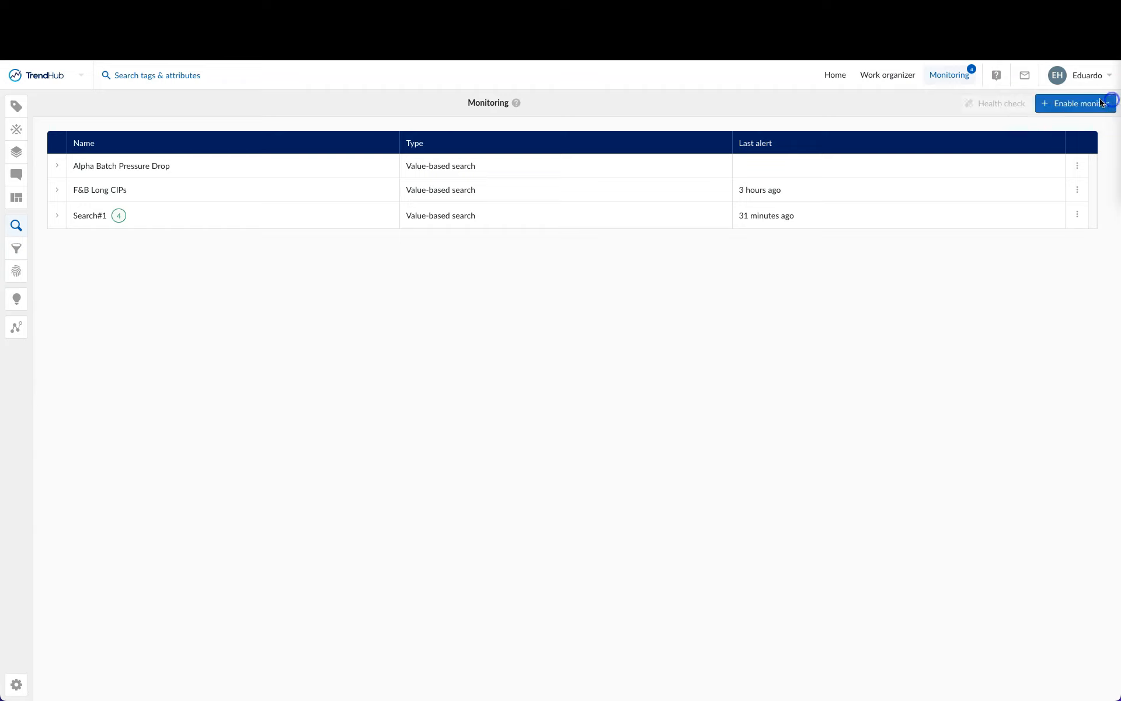